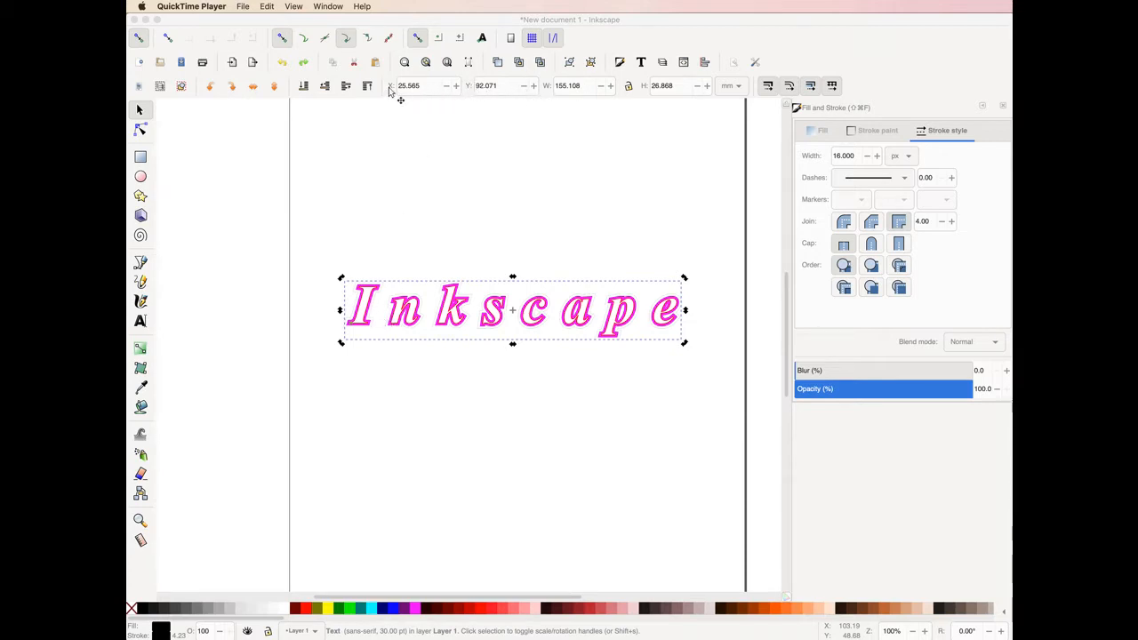
Try shifting the black text copy behind the pink lettering up to Y 90.071 mm.
click(525, 89)
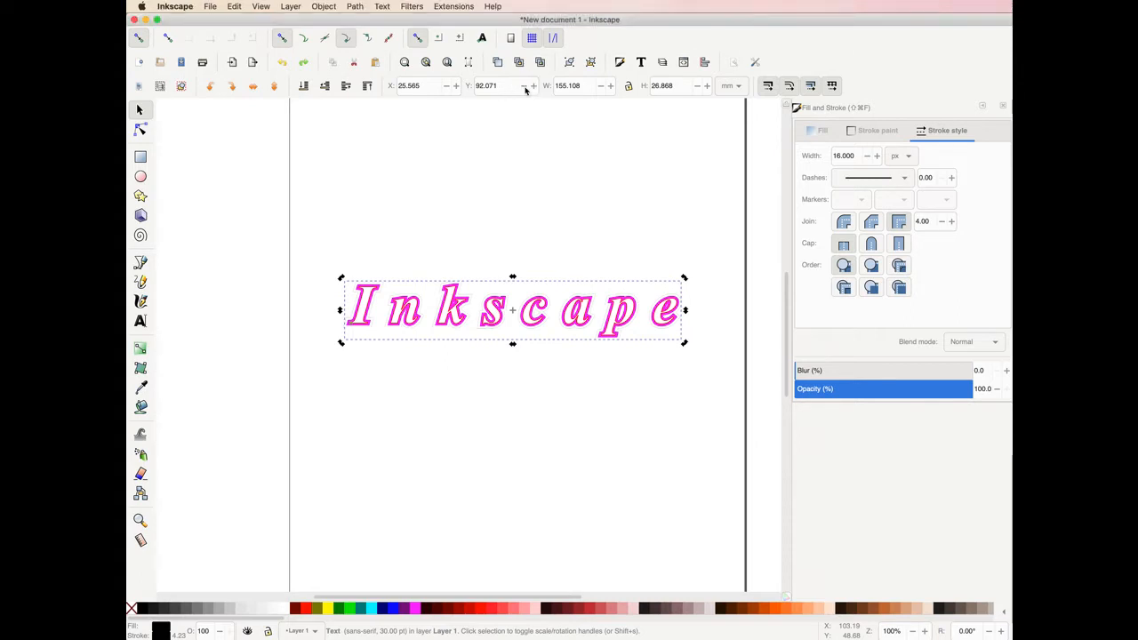
click(525, 87)
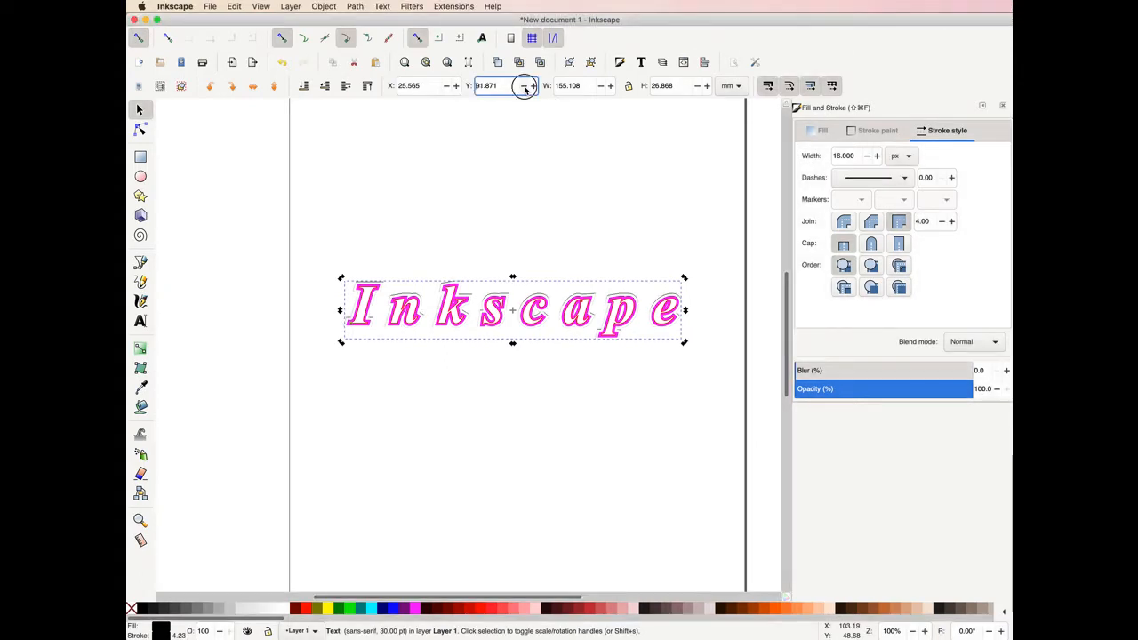
click(524, 87)
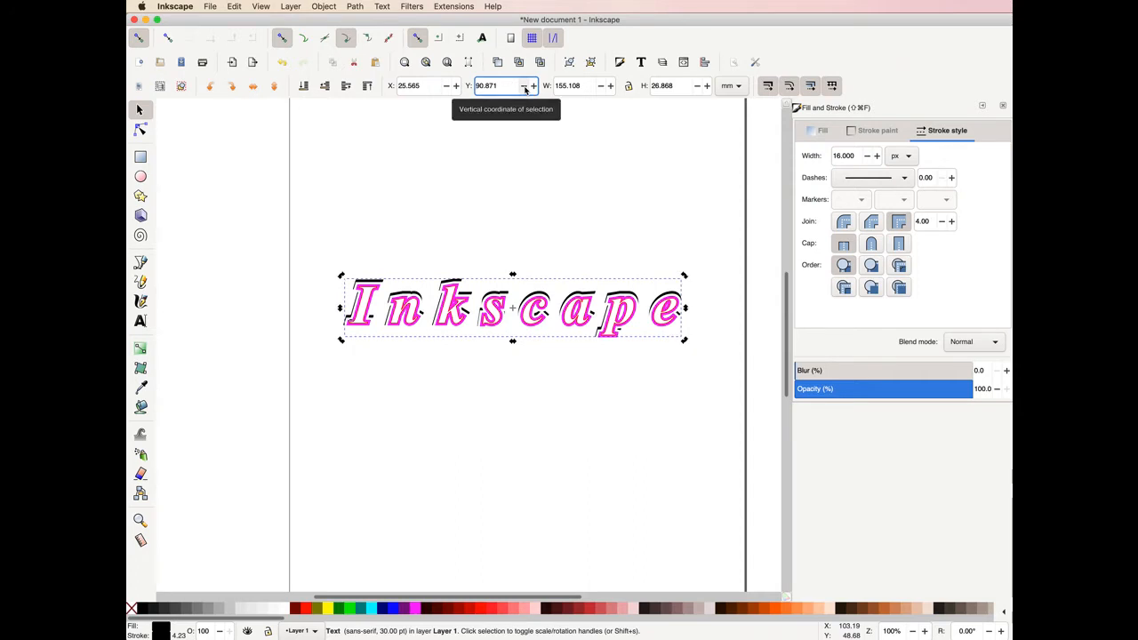
click(524, 87)
click(525, 87)
click(525, 87)
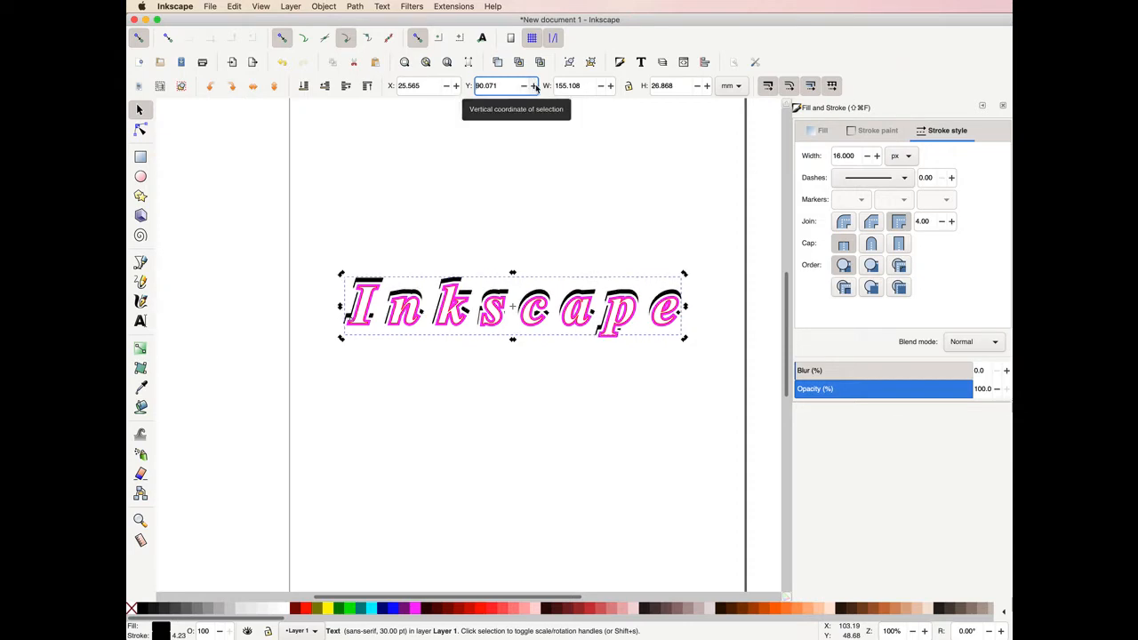
Move the black text copy down to Y 93.671 mm so it sits below the pink lettering.
click(534, 85)
click(534, 85)
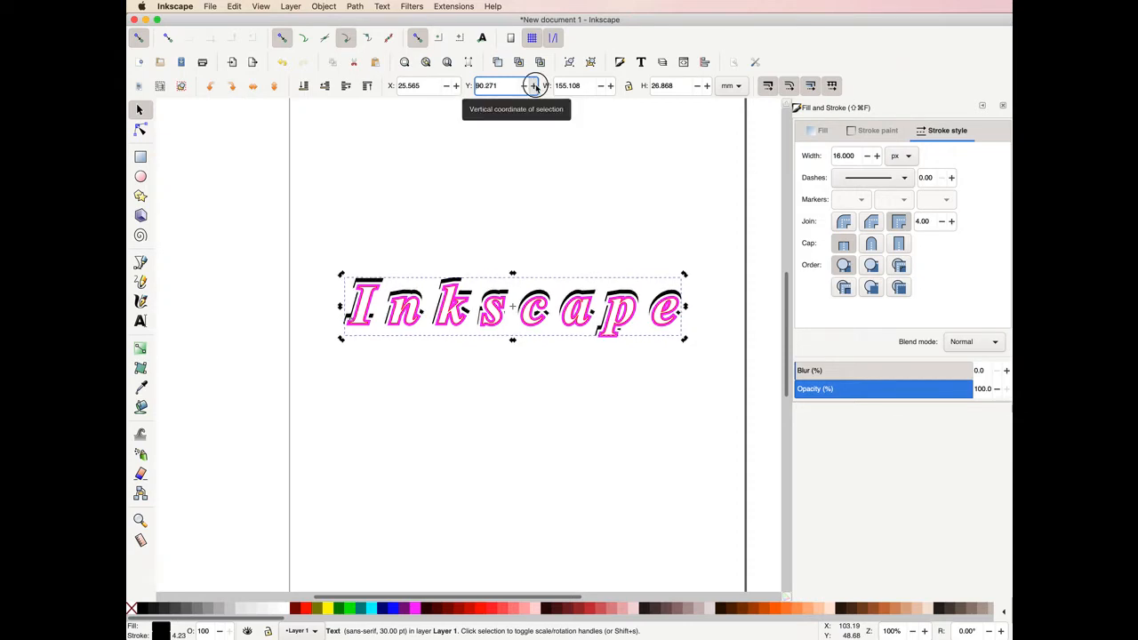
click(534, 87)
click(534, 86)
click(534, 86)
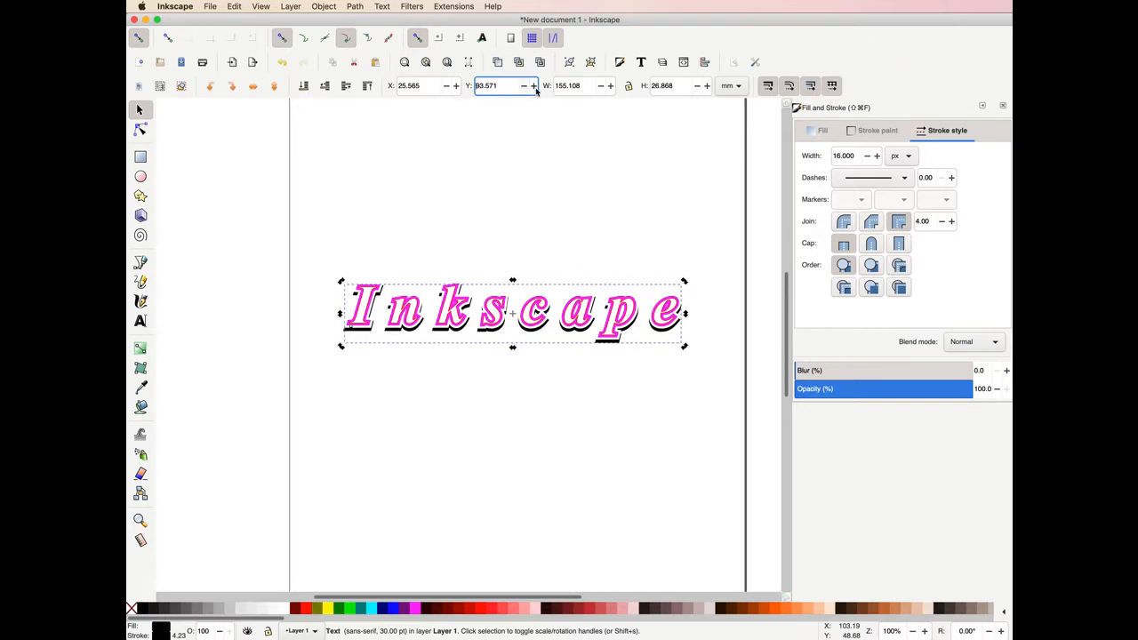
click(534, 86)
Shift the black text copy sideways to X 26.765 mm to offset it as a shadow.
click(457, 86)
click(457, 86)
click(457, 86)
click(457, 87)
click(457, 86)
click(456, 86)
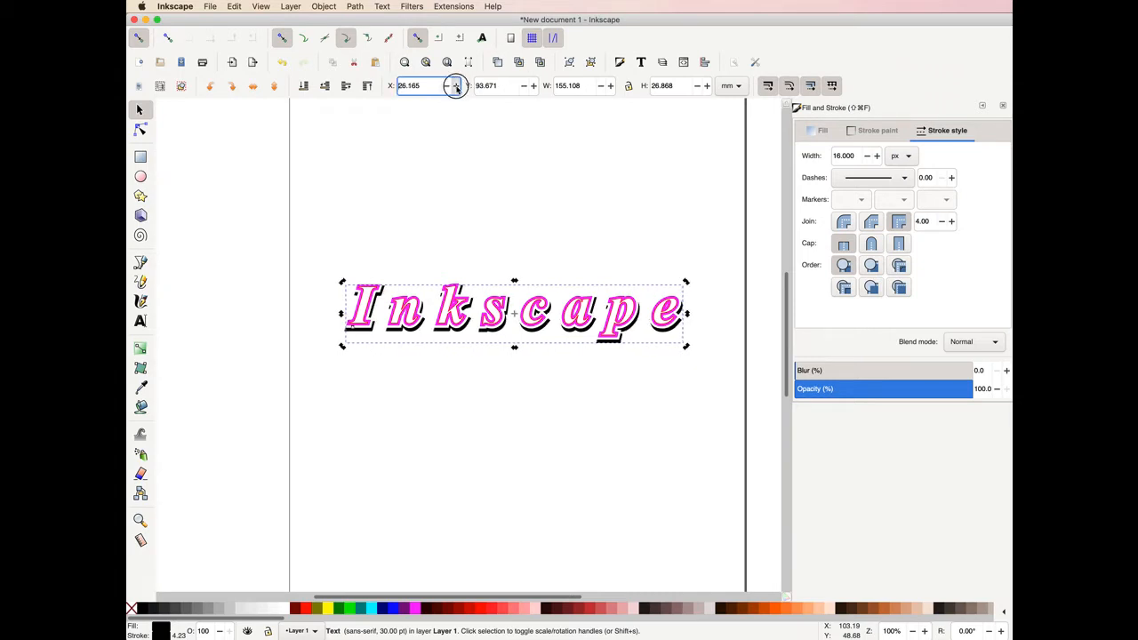
click(457, 86)
click(457, 87)
click(457, 87)
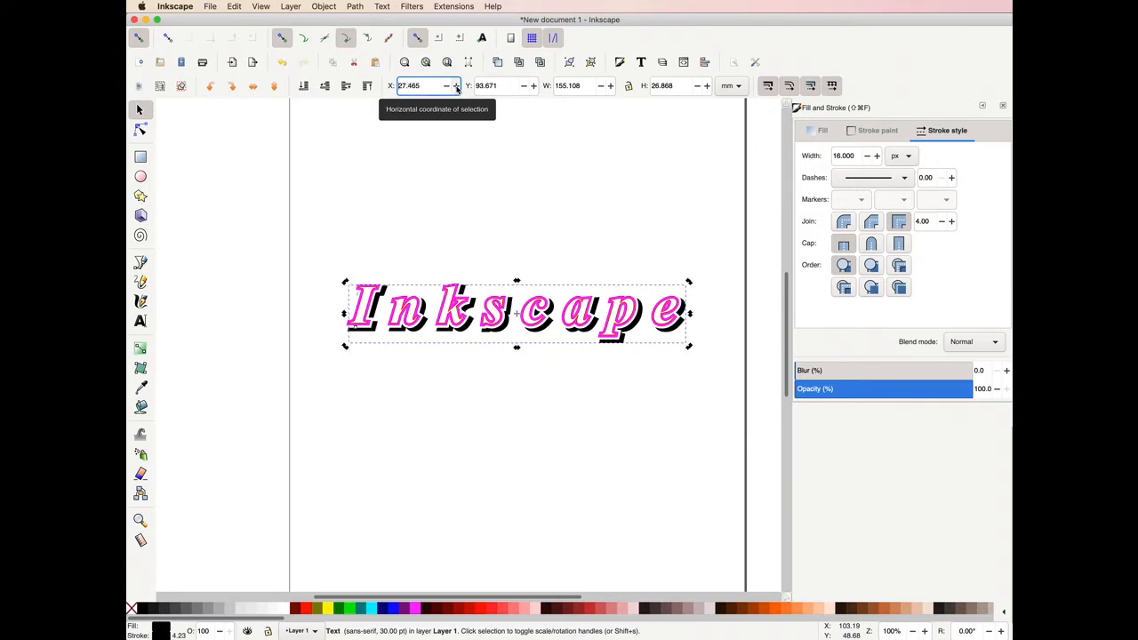
click(447, 86)
click(446, 86)
click(446, 87)
click(447, 87)
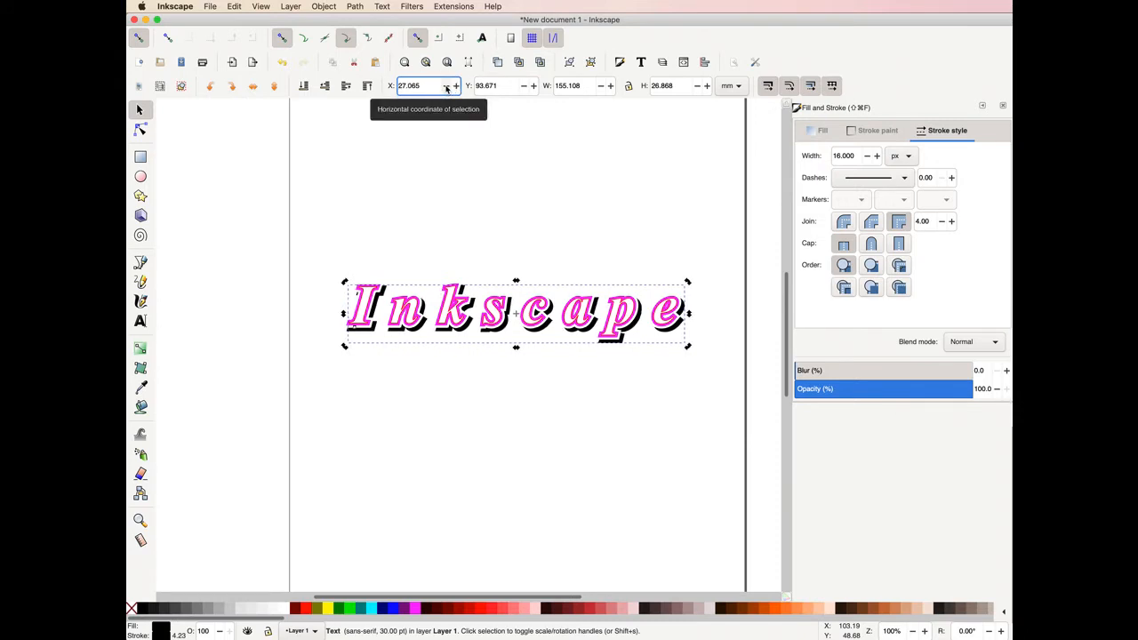
click(447, 87)
click(446, 86)
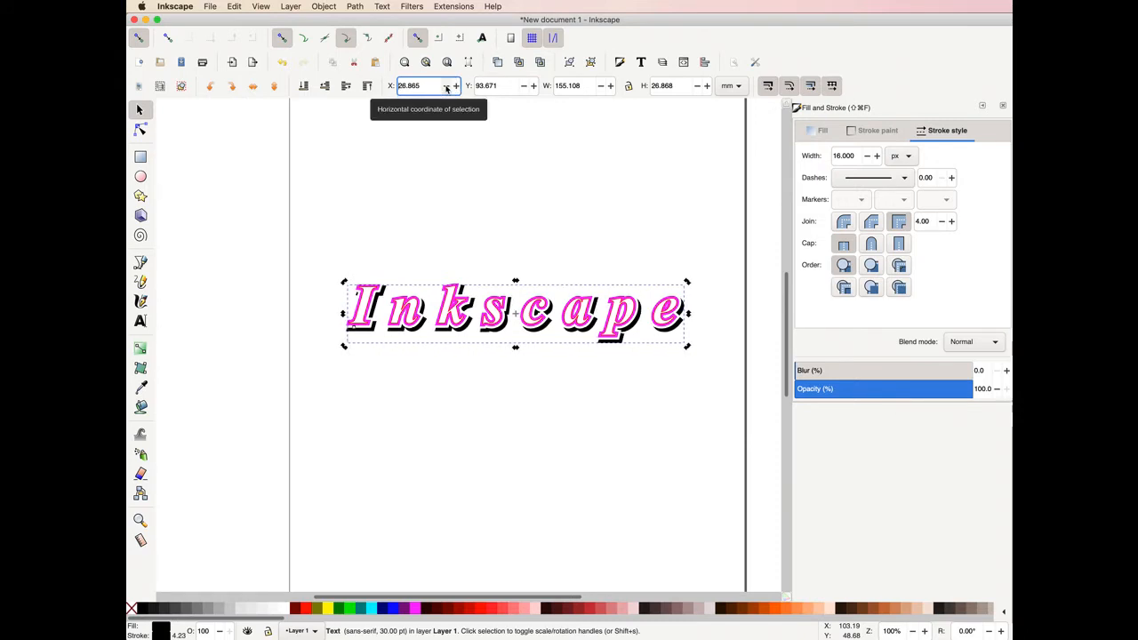
click(446, 86)
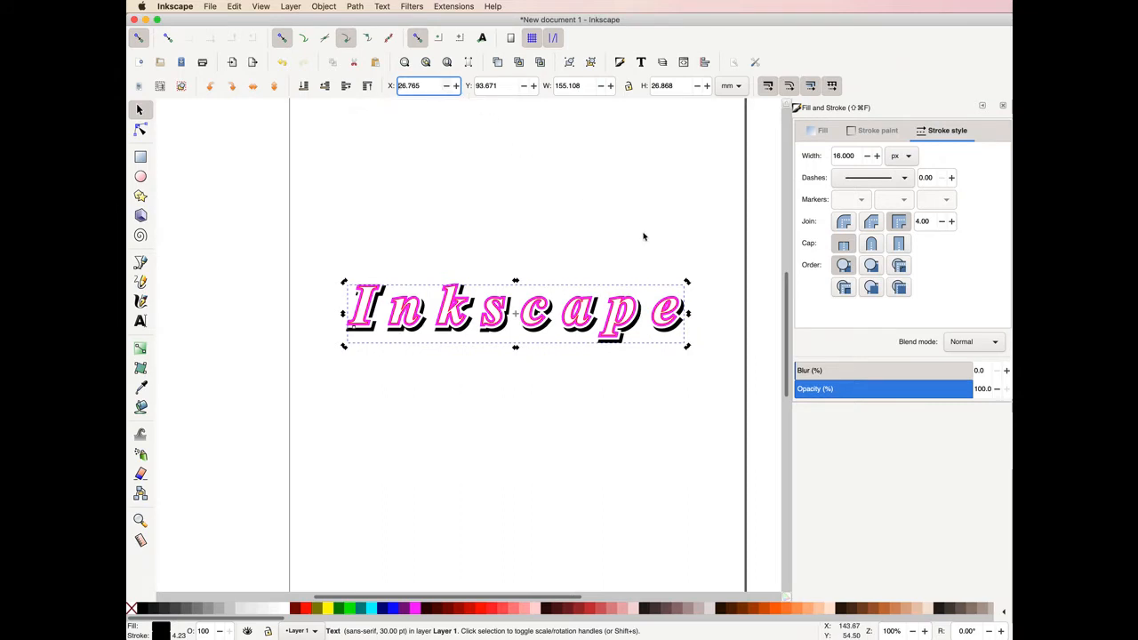
Soften the black shadow text with a blur of 12.9%.
click(941, 375)
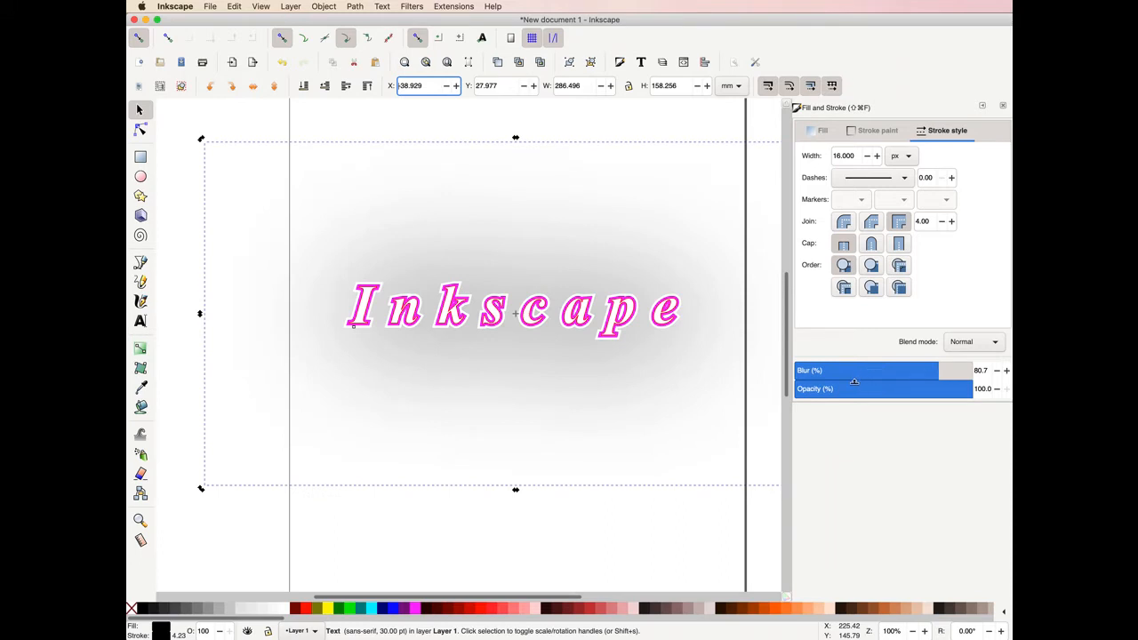
drag(854, 381, 828, 379)
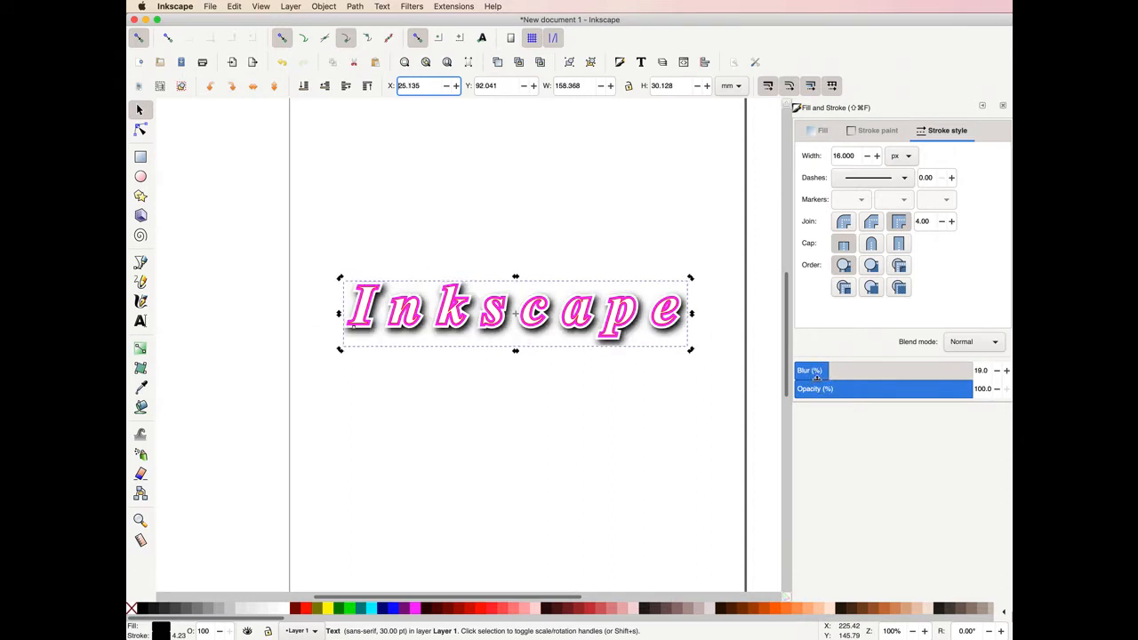
drag(817, 377, 817, 373)
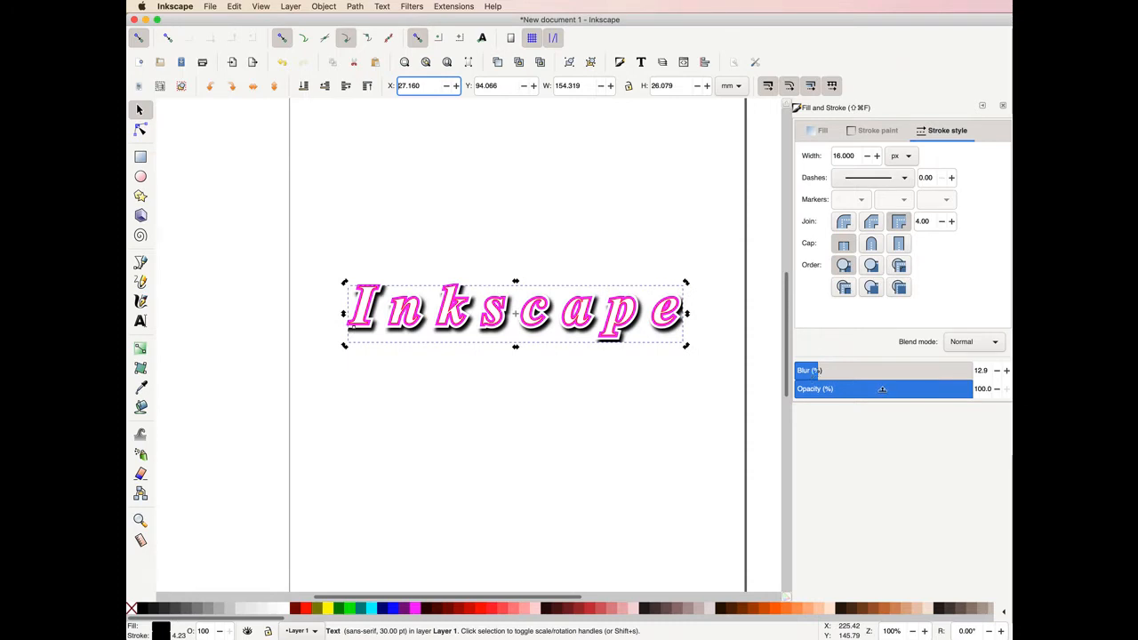
Reduce the shadow text's opacity to 90.6% and fine-tune its blur to 13.8%.
click(965, 392)
drag(964, 393, 958, 401)
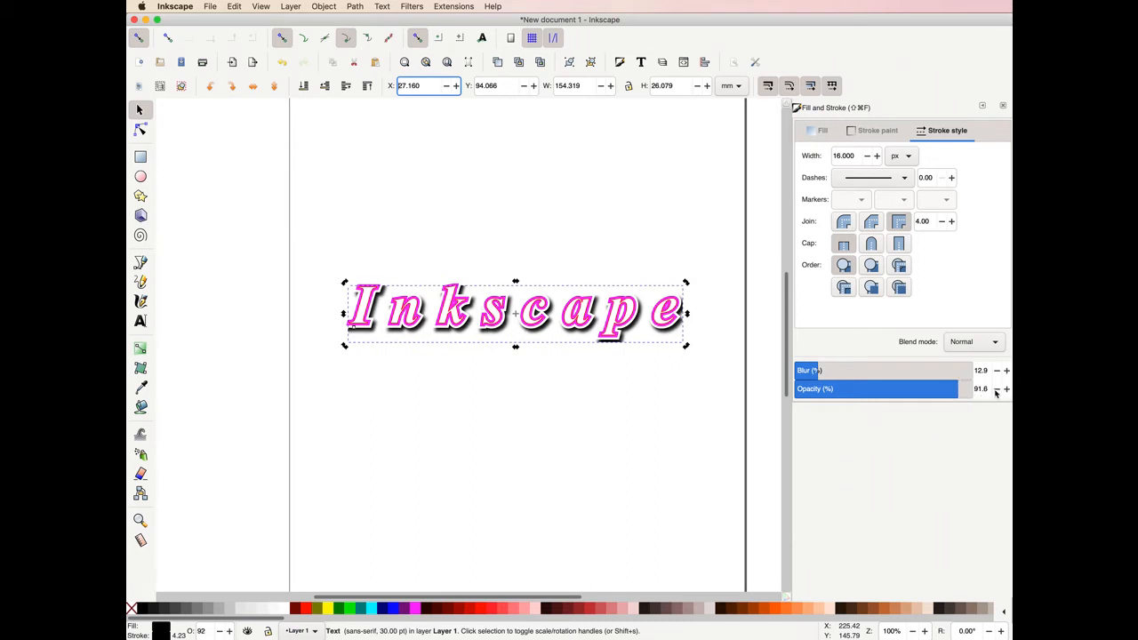
click(997, 391)
click(1007, 391)
drag(819, 372, 821, 372)
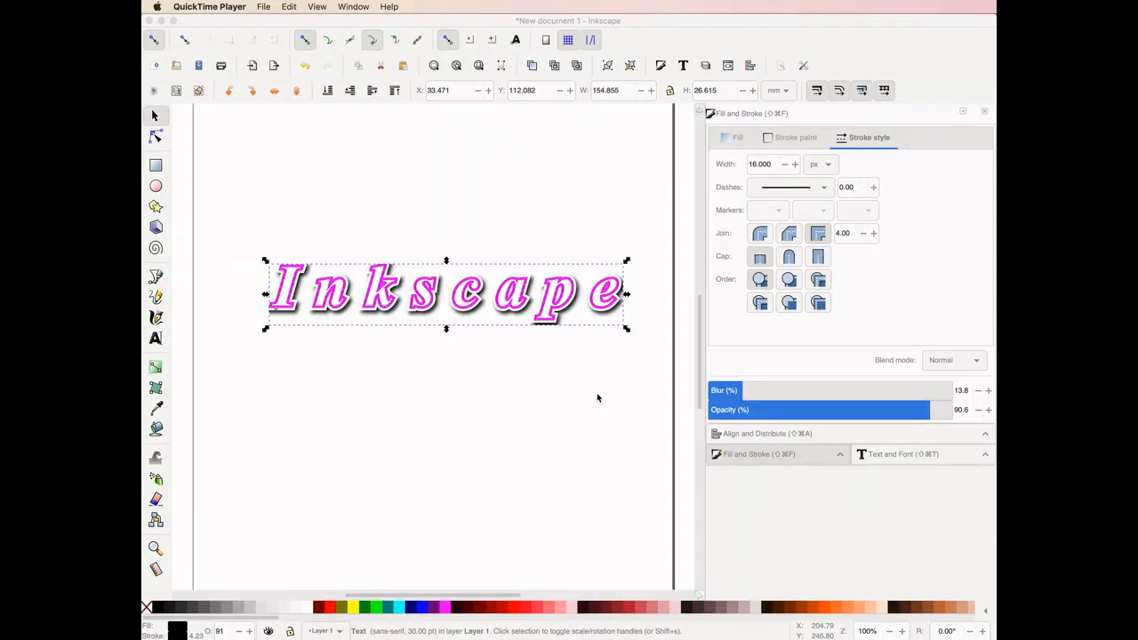
Select all four stacked Inkscape text objects and convert them to paths.
click(633, 403)
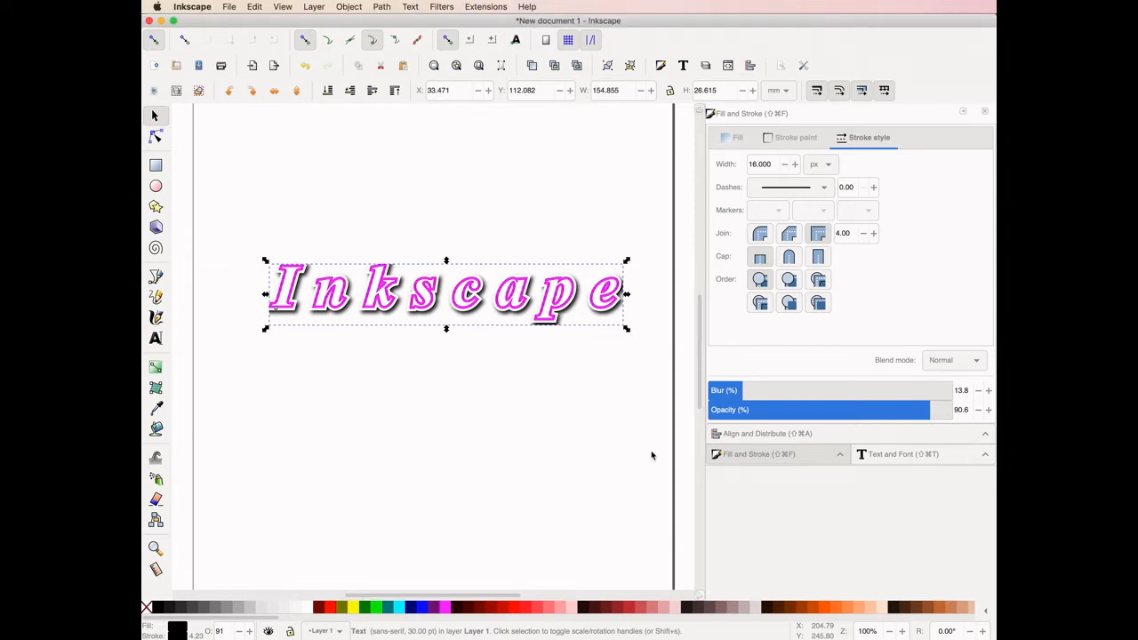
drag(651, 452, 399, 253)
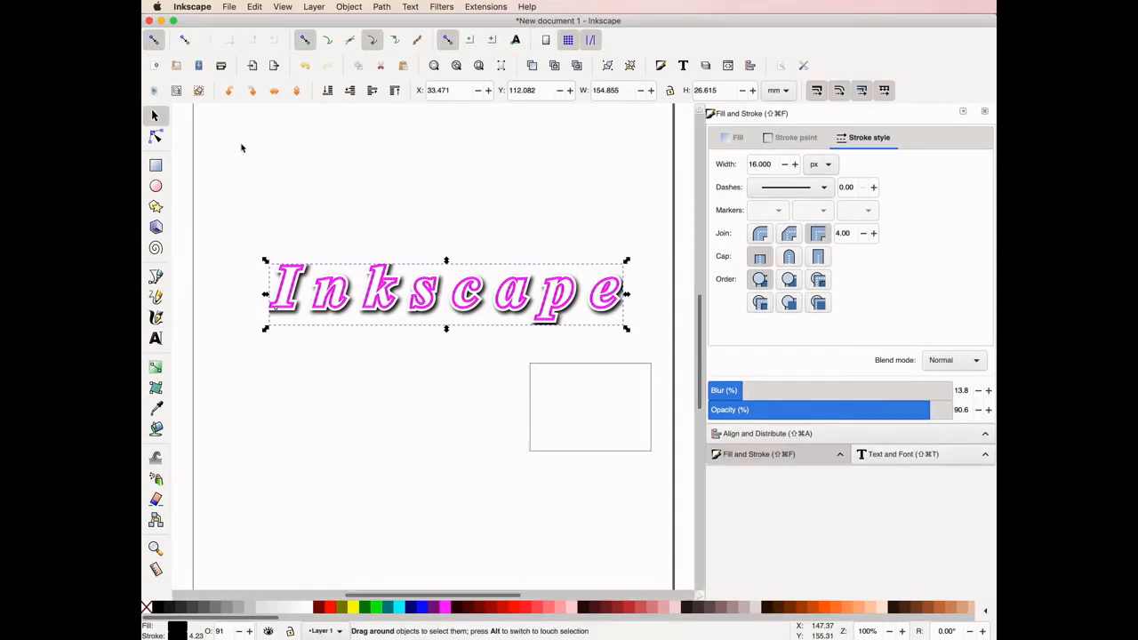
mouse_move(241, 148)
mouse_down()
mouse_move(246, 173)
mouse_move(629, 435)
mouse_up()
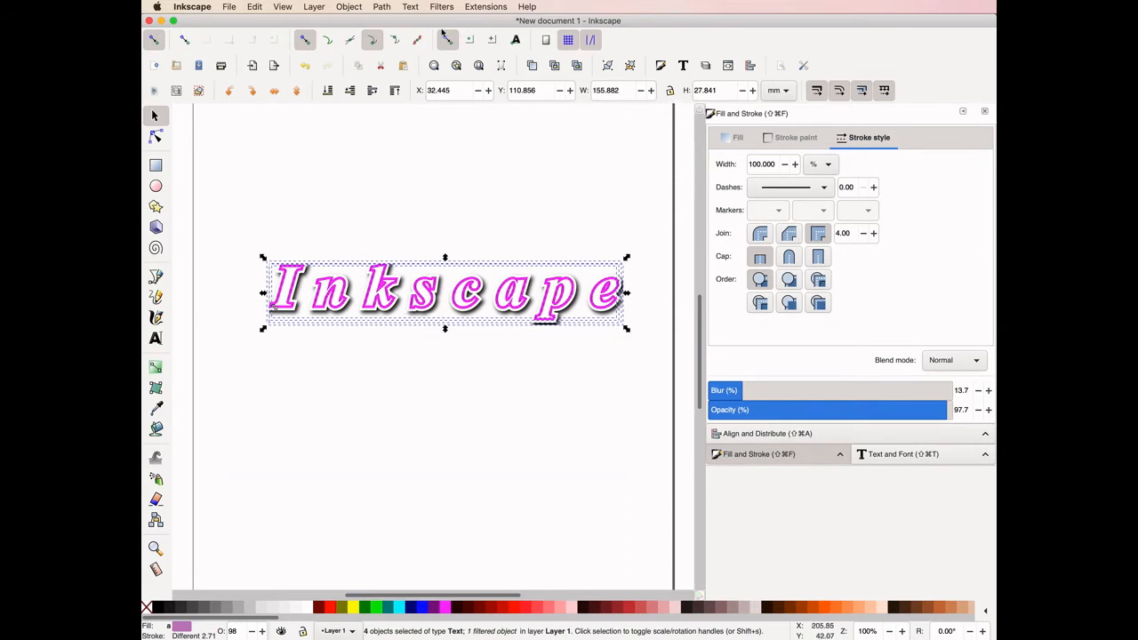
click(382, 7)
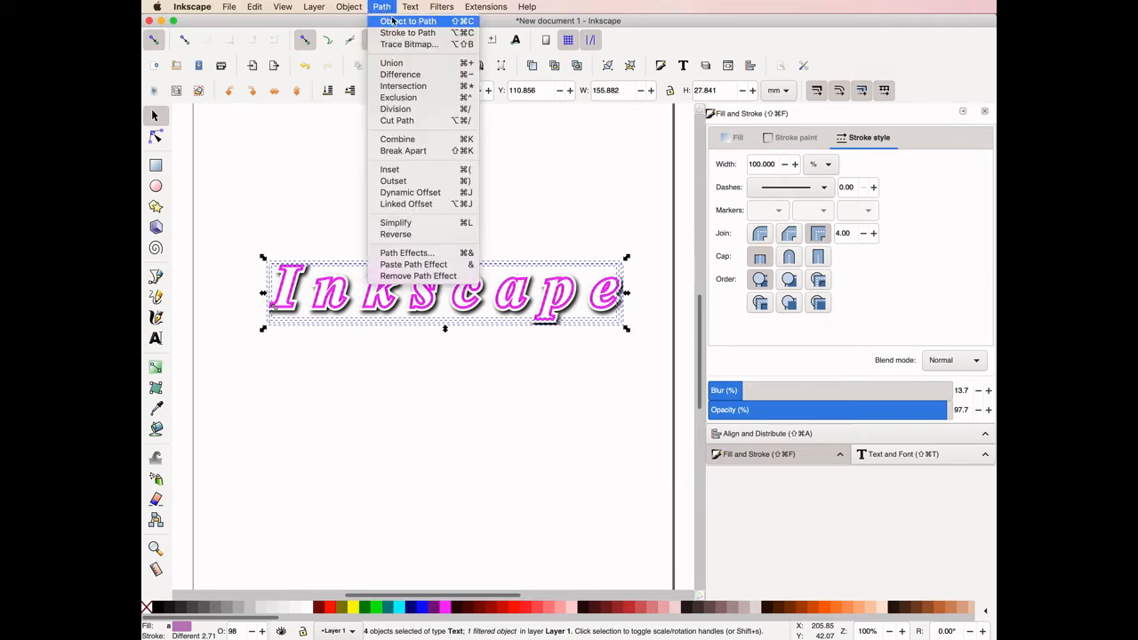
click(392, 24)
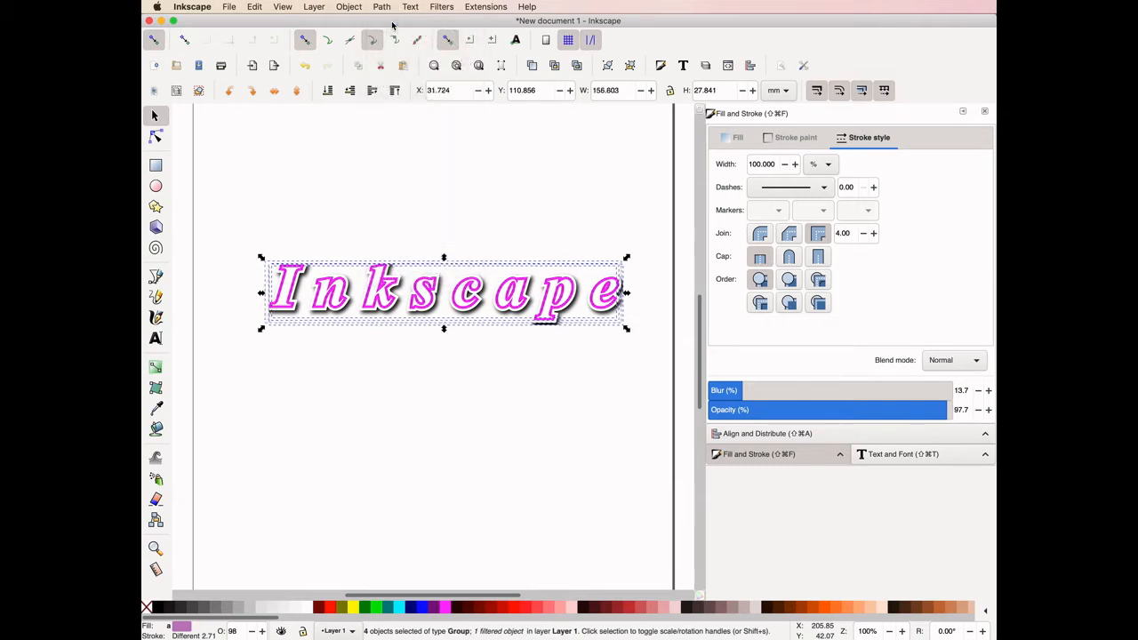
Ungroup the converted text into individual letter paths and clear the selection.
click(348, 8)
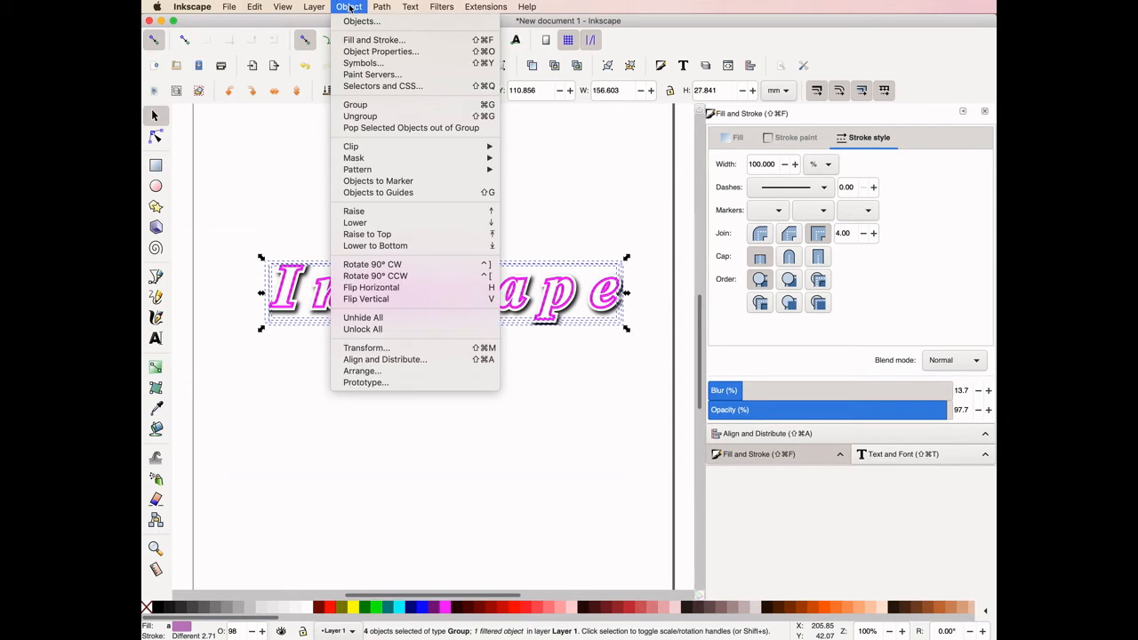
click(388, 119)
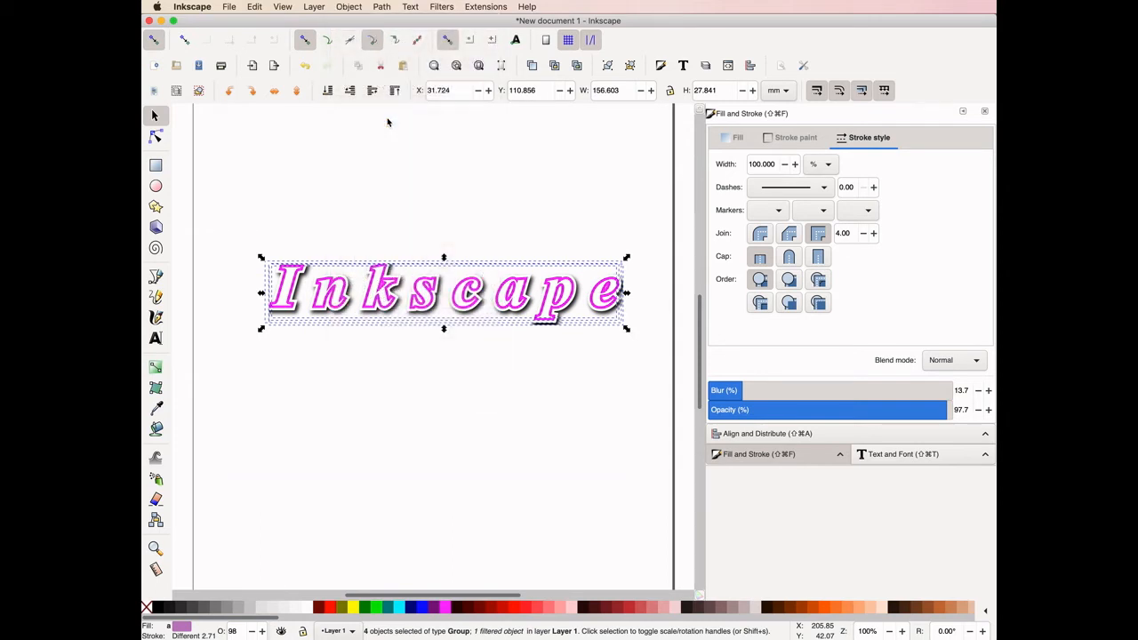
key(ctrl+shift+g)
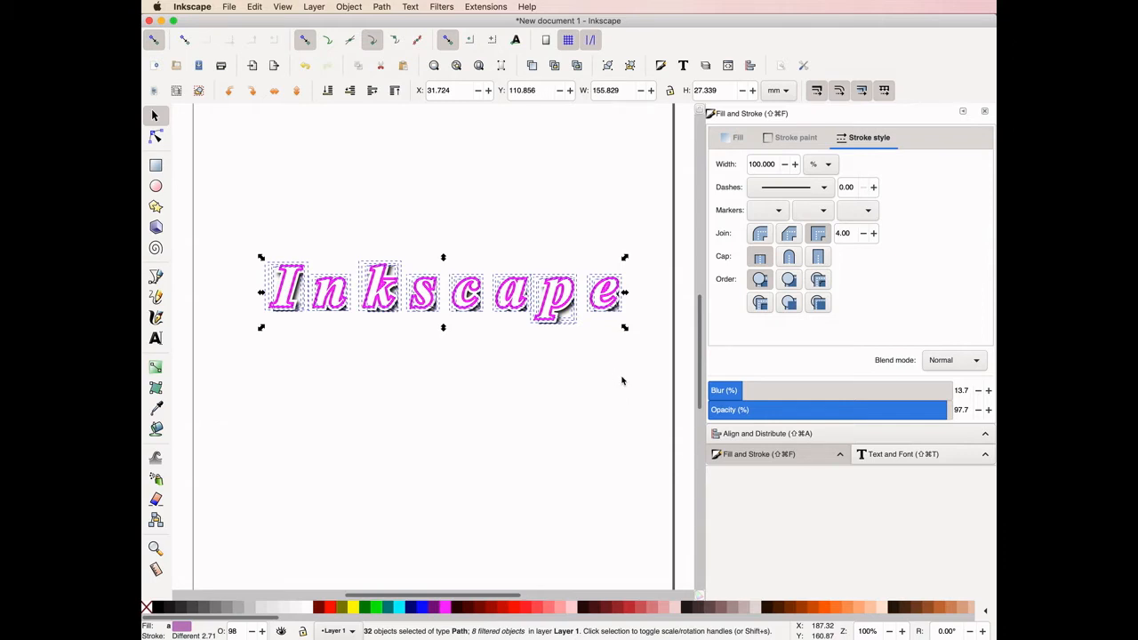
key(Escape)
Group the stacked paths of the letter "e" together, and likewise group those selected for the letter "p".
mouse_move(638, 351)
mouse_down()
mouse_move(604, 311)
mouse_move(578, 223)
mouse_up()
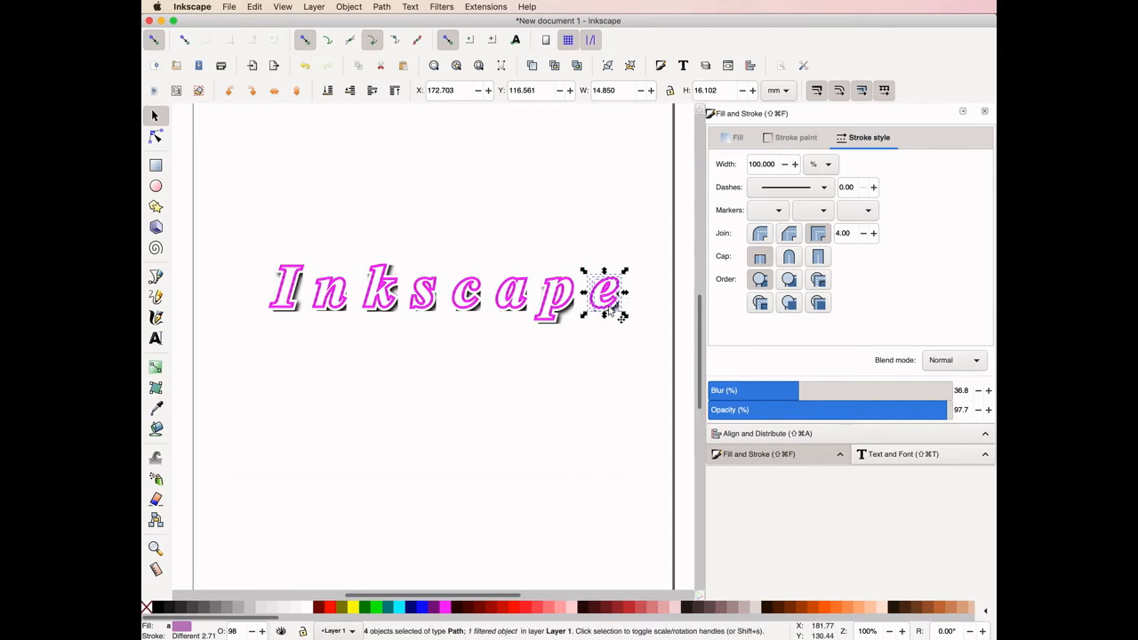
click(341, 8)
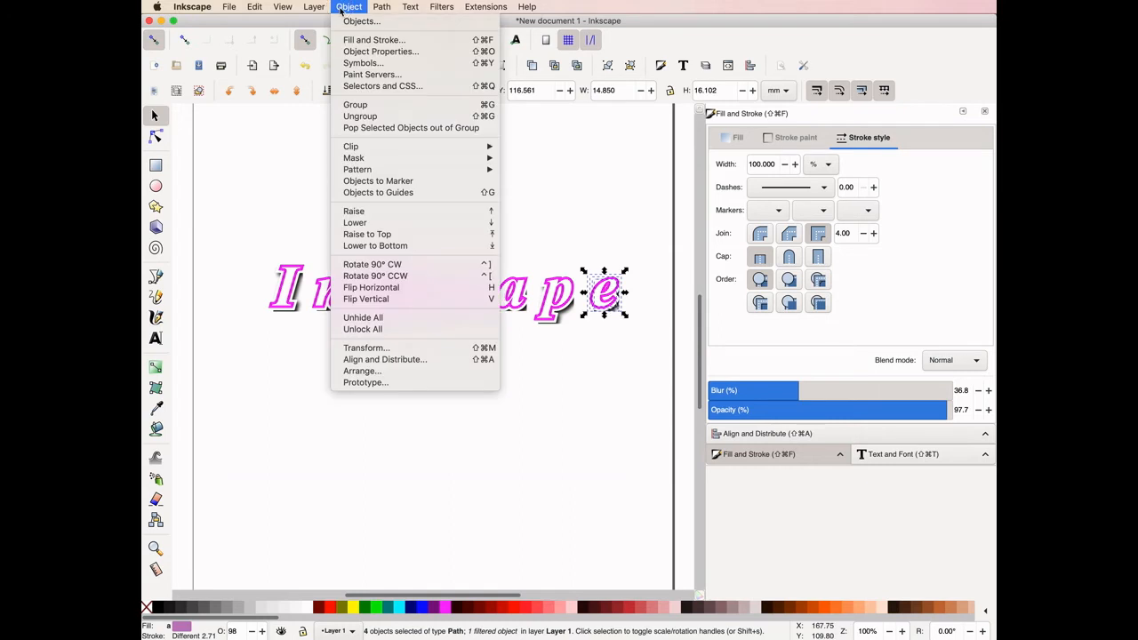
click(389, 110)
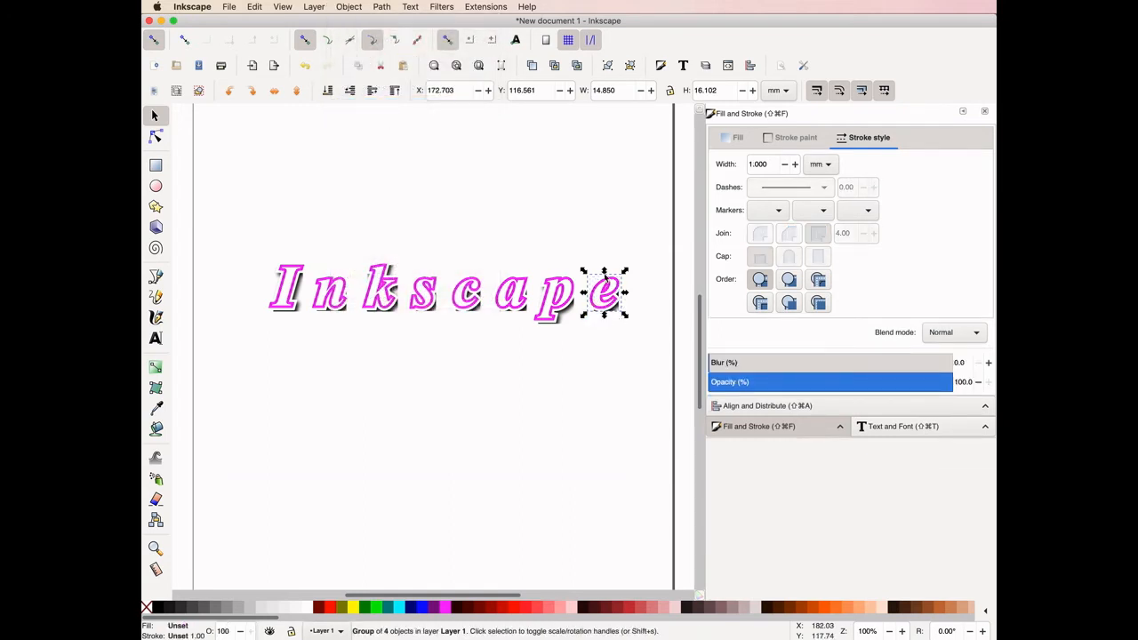
click(572, 369)
mouse_move(575, 367)
mouse_down()
mouse_move(536, 275)
mouse_move(529, 191)
mouse_up()
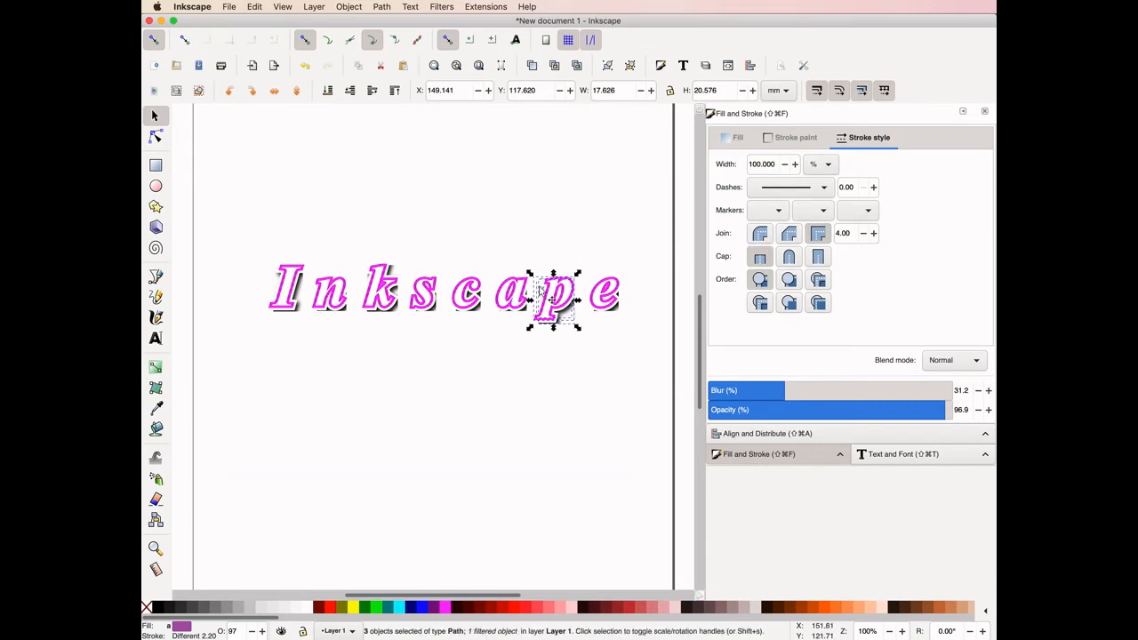
click(351, 7)
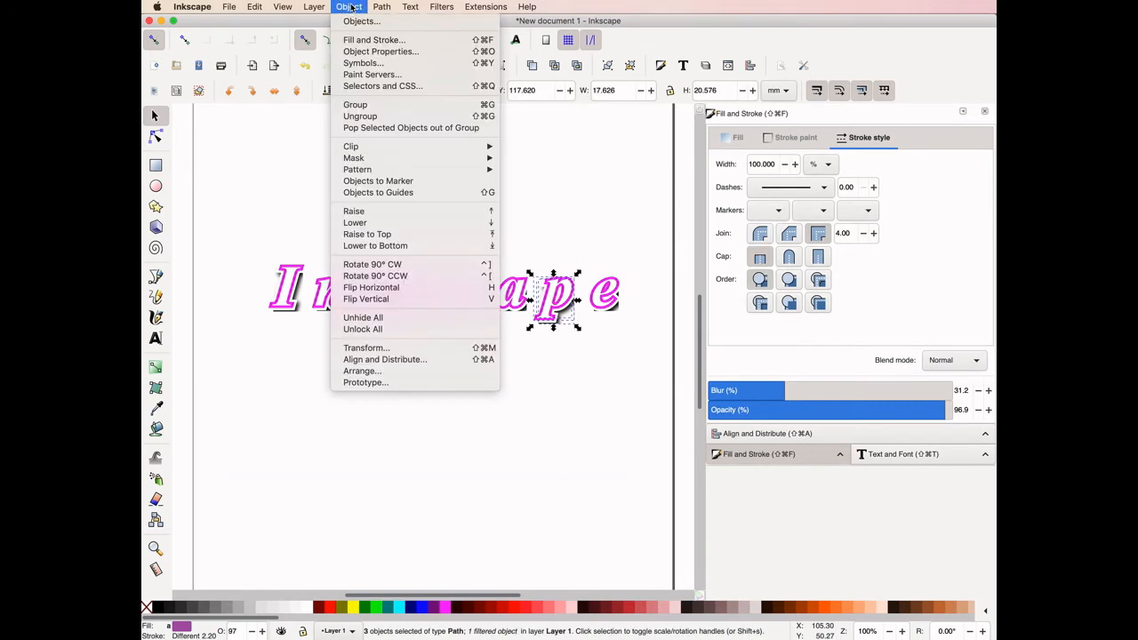
click(363, 105)
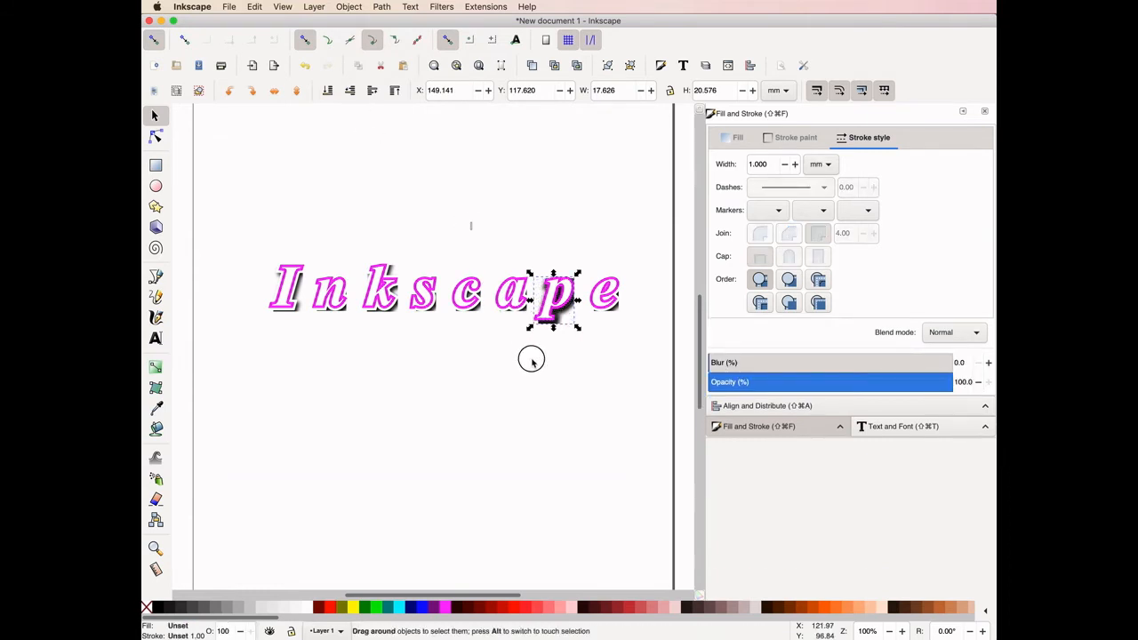
Group the four stacked paths of the letter "a" together, and do the same for the letter "c".
drag(531, 360, 550, 377)
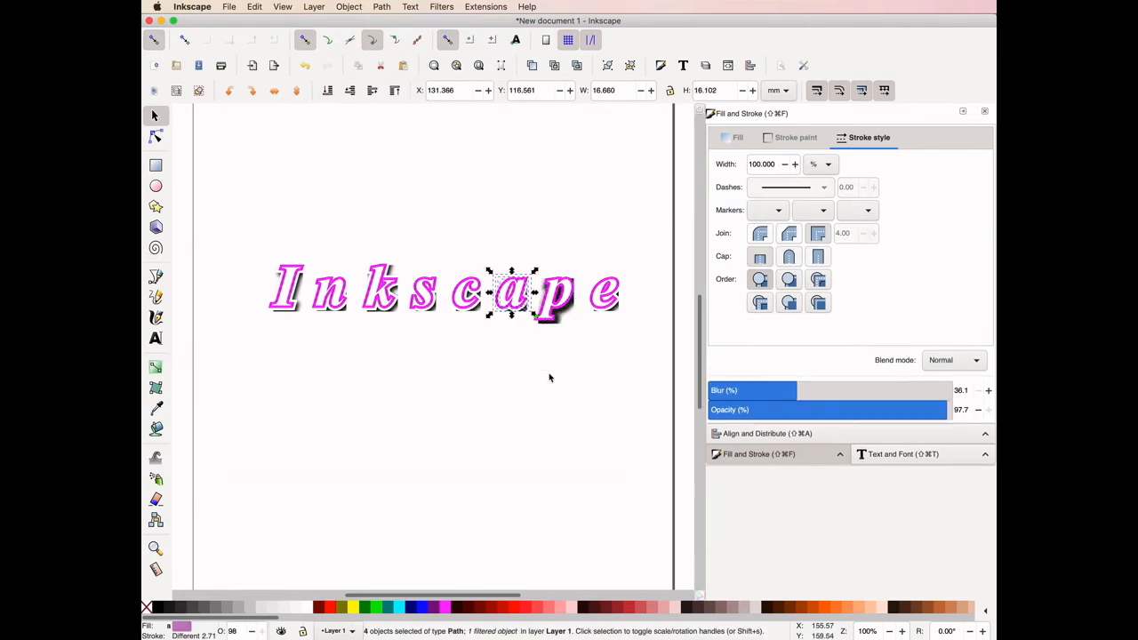
click(362, 6)
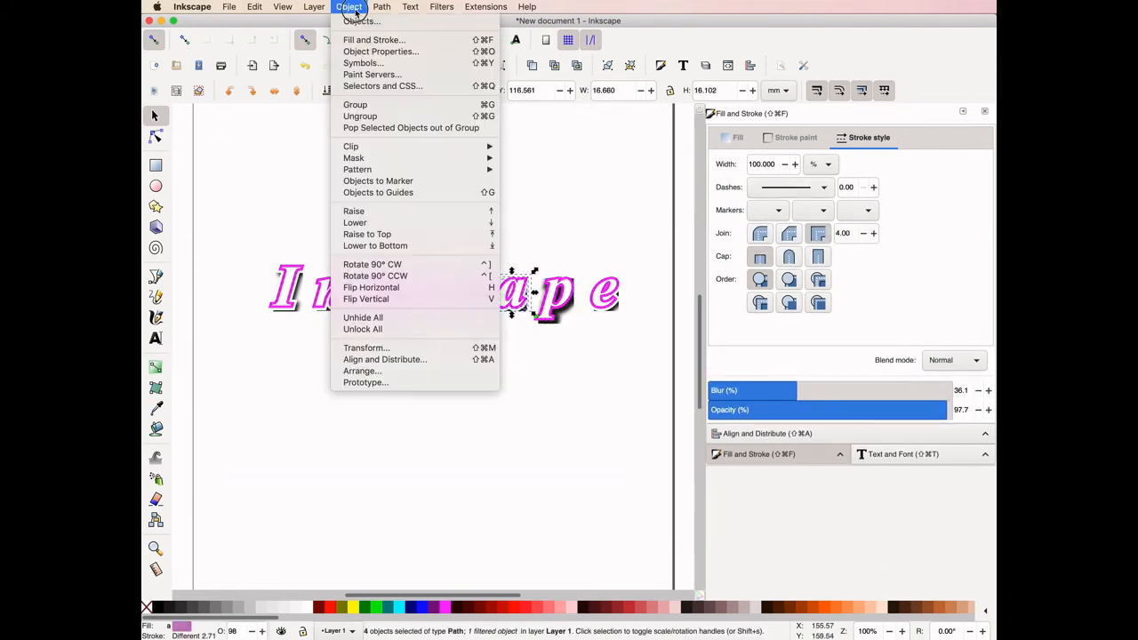
click(386, 111)
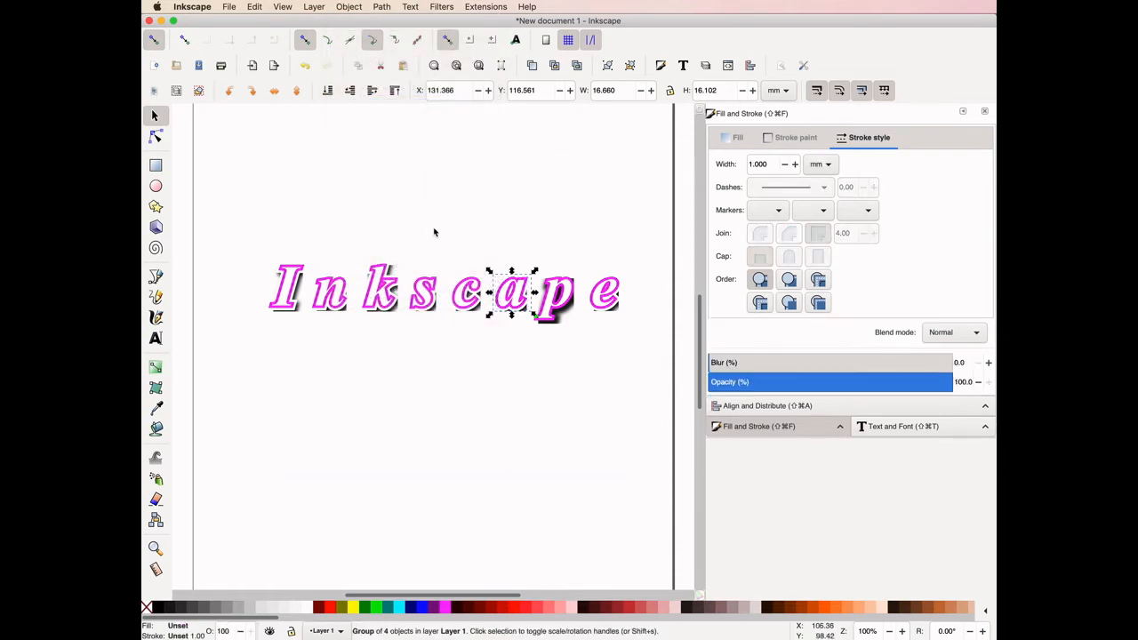
drag(430, 224, 501, 357)
click(349, 6)
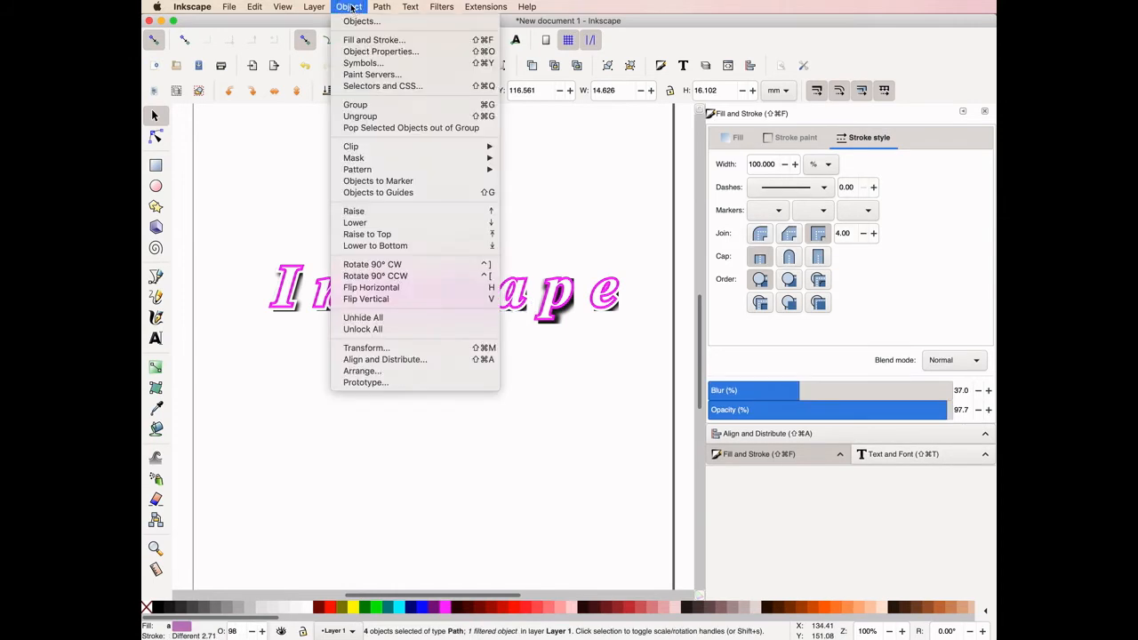
click(411, 106)
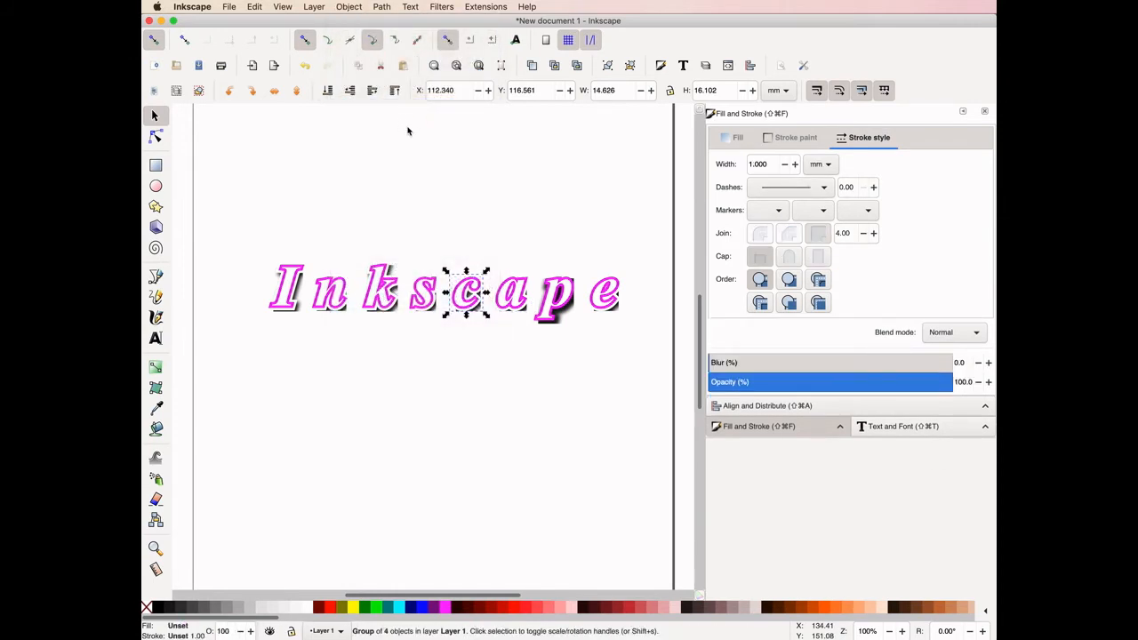
click(351, 8)
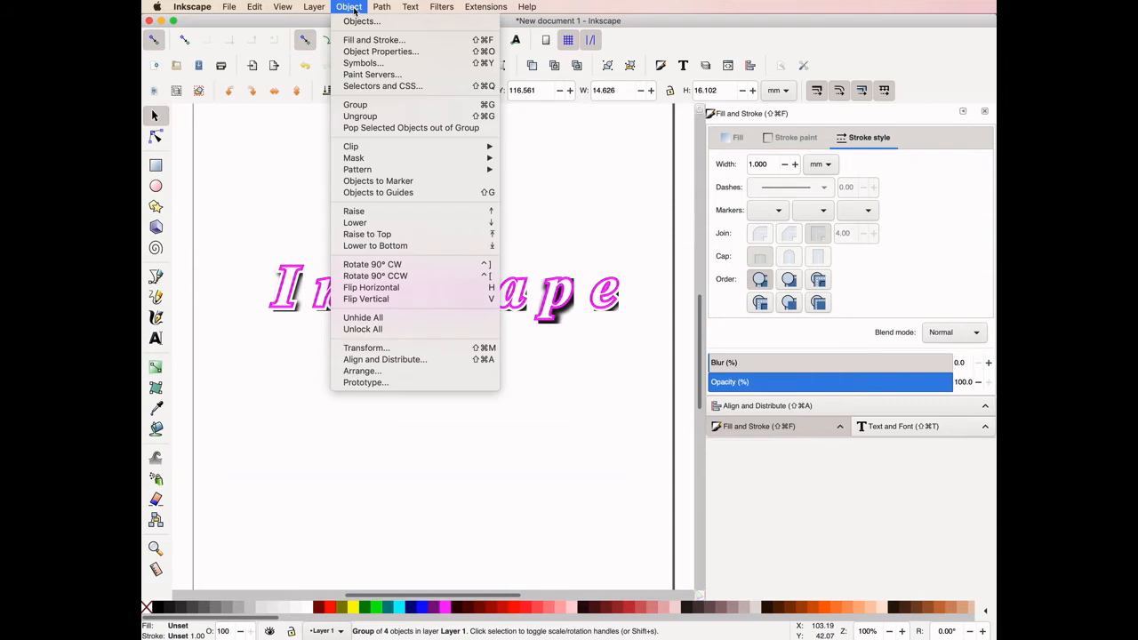
mouse_move(381, 6)
click(521, 238)
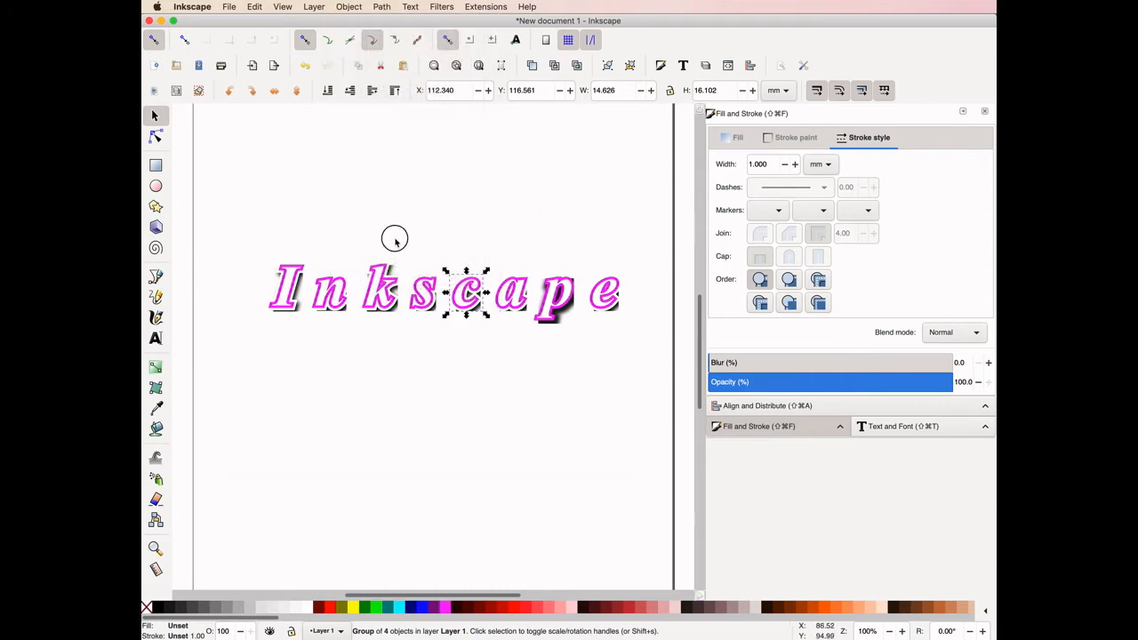
Group the four stacked paths of the letter "s" together, and do the same for the letter "k".
drag(389, 224, 450, 338)
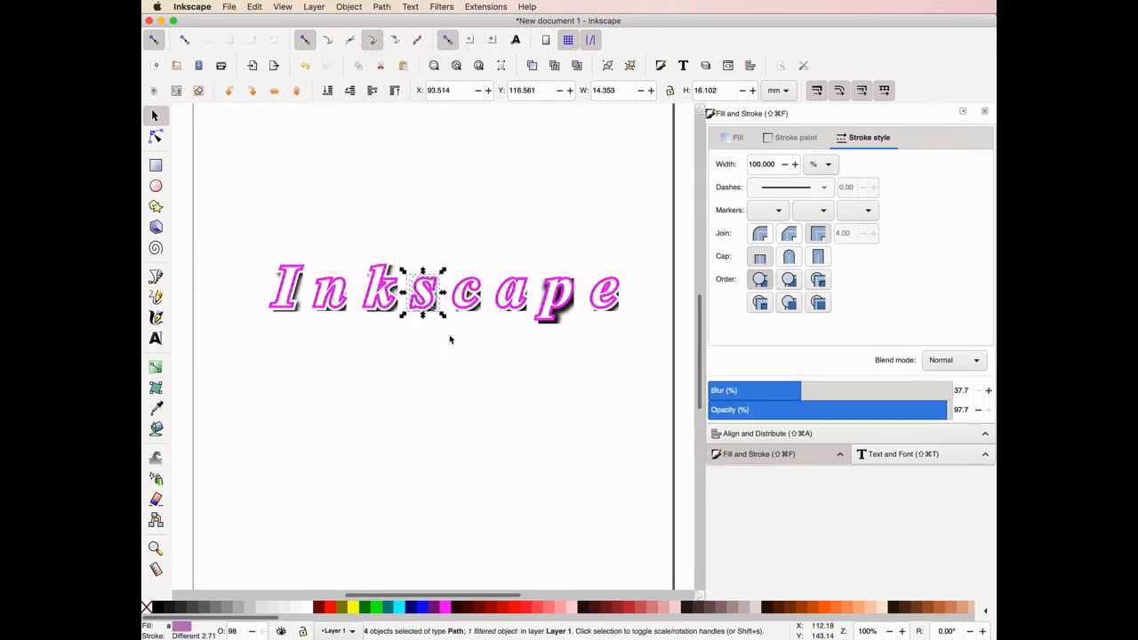
click(348, 7)
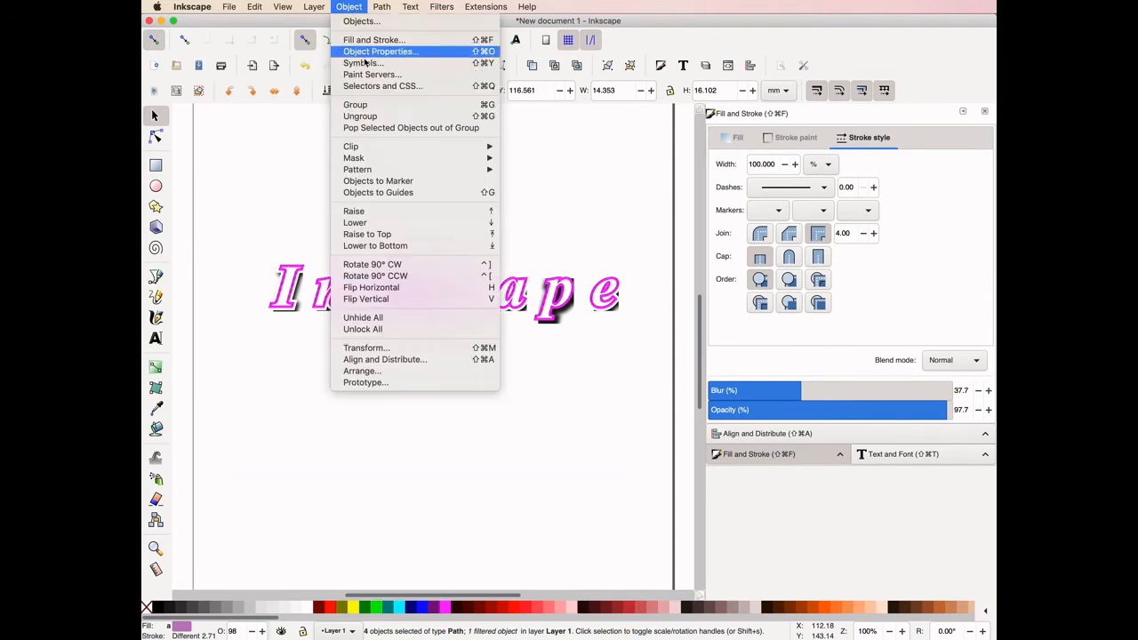
click(372, 111)
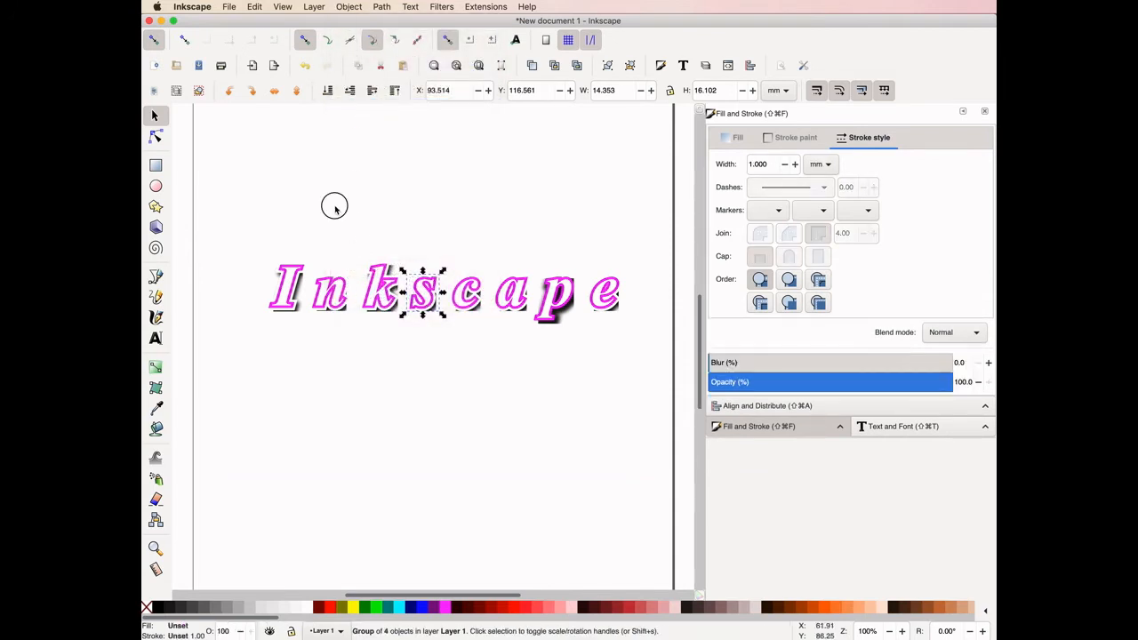
drag(334, 205, 402, 351)
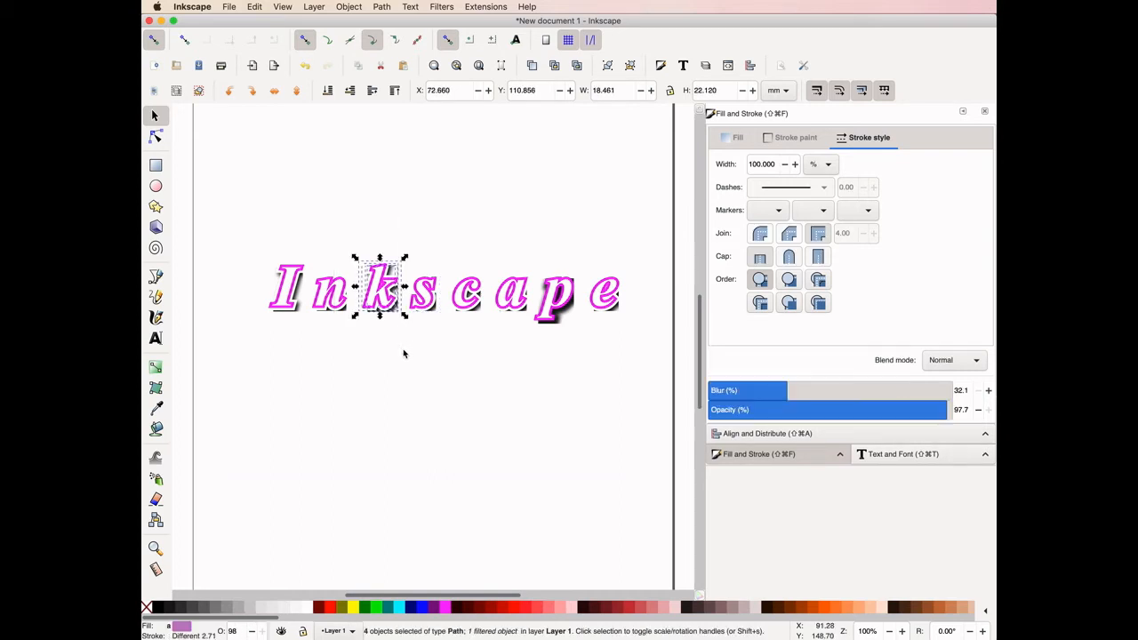
click(349, 6)
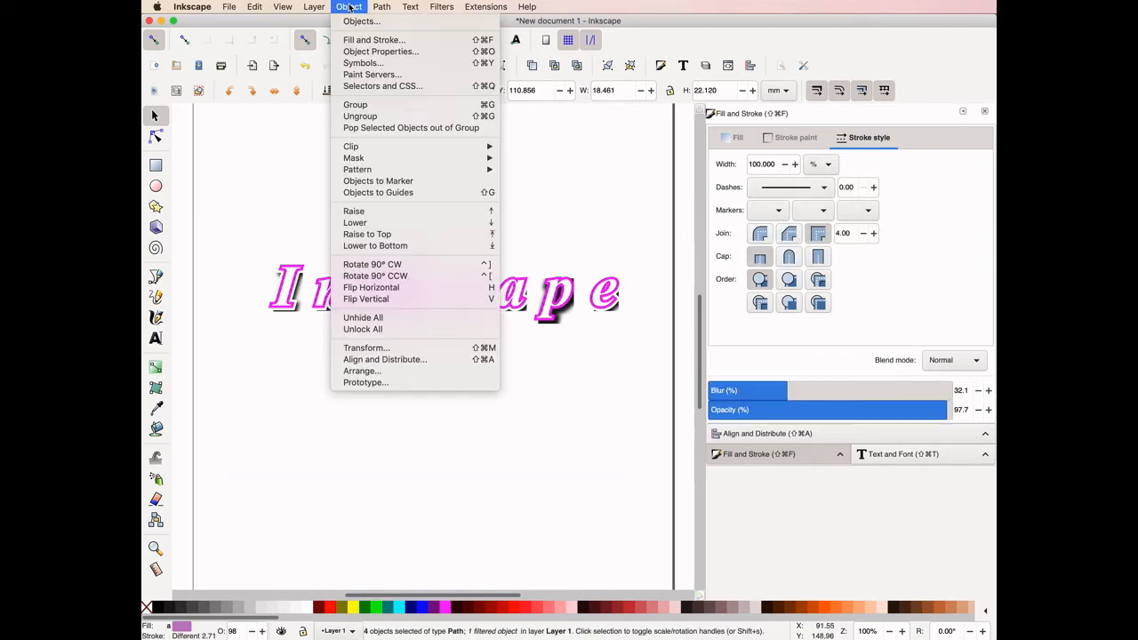
click(369, 105)
Group the four stacked paths of the letter "n" together, and likewise those of the letter "I".
drag(295, 218, 365, 358)
click(351, 6)
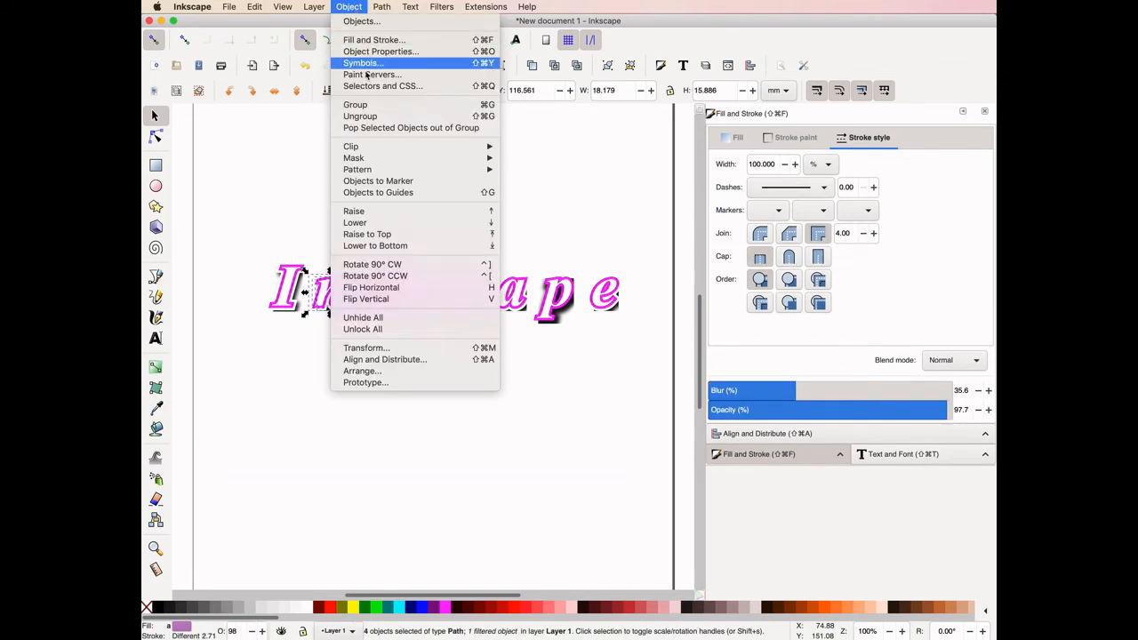
click(362, 104)
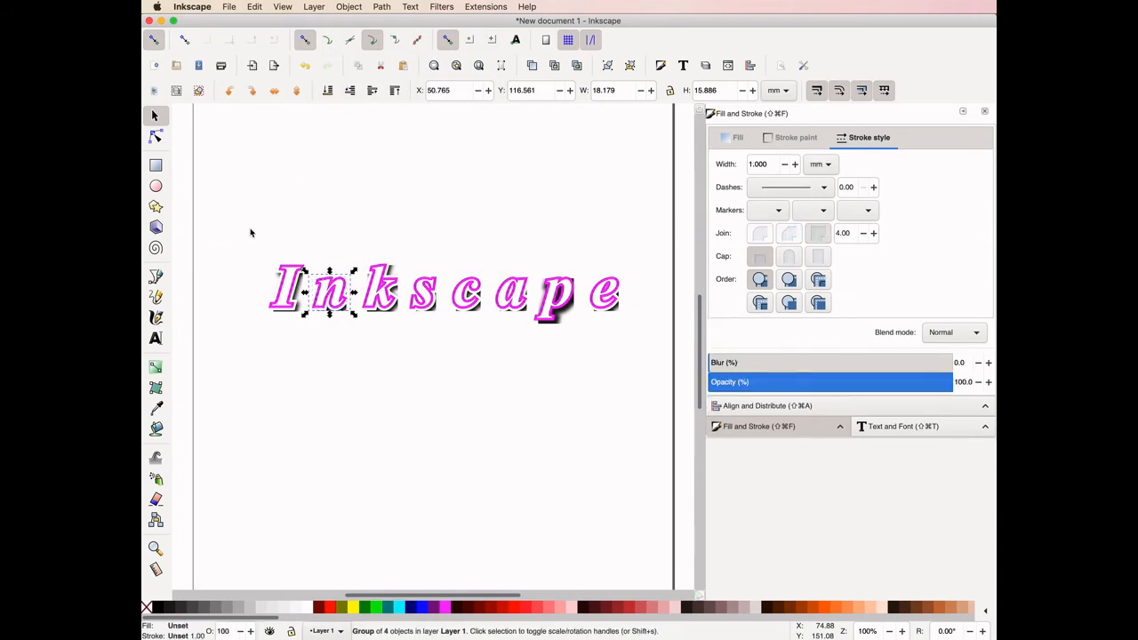
drag(250, 228, 320, 352)
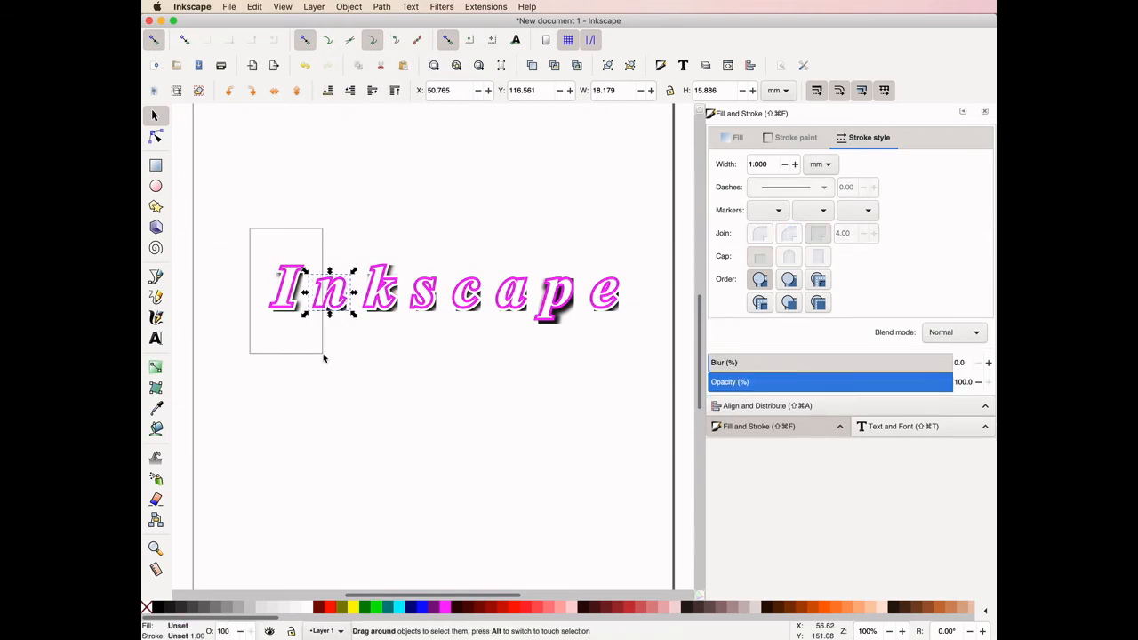
drag(324, 358, 324, 358)
click(359, 6)
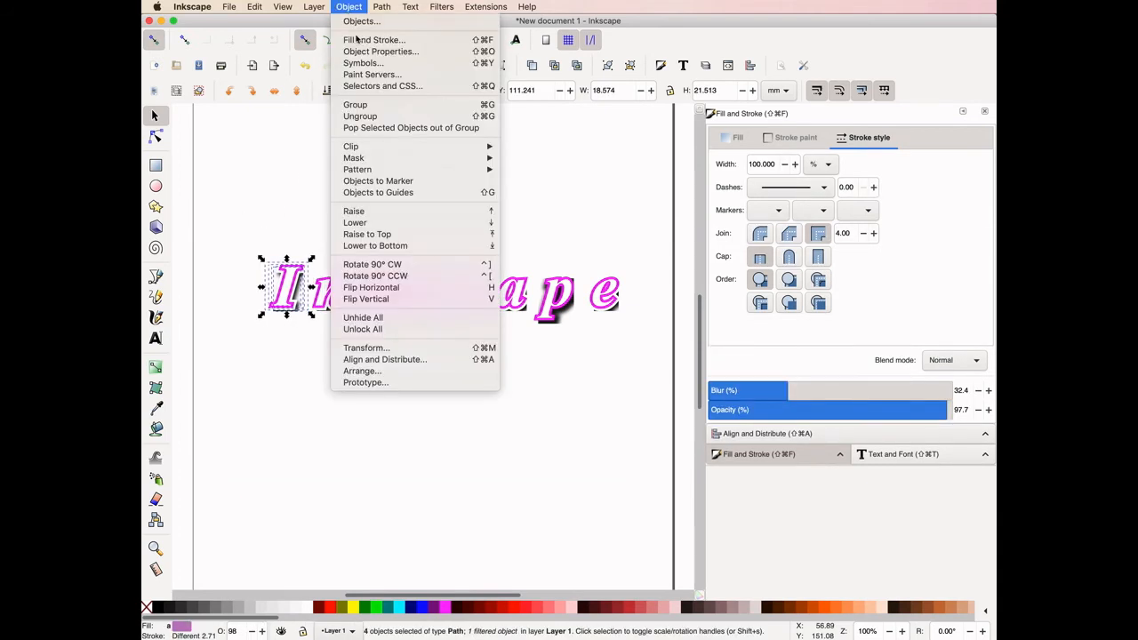
click(355, 105)
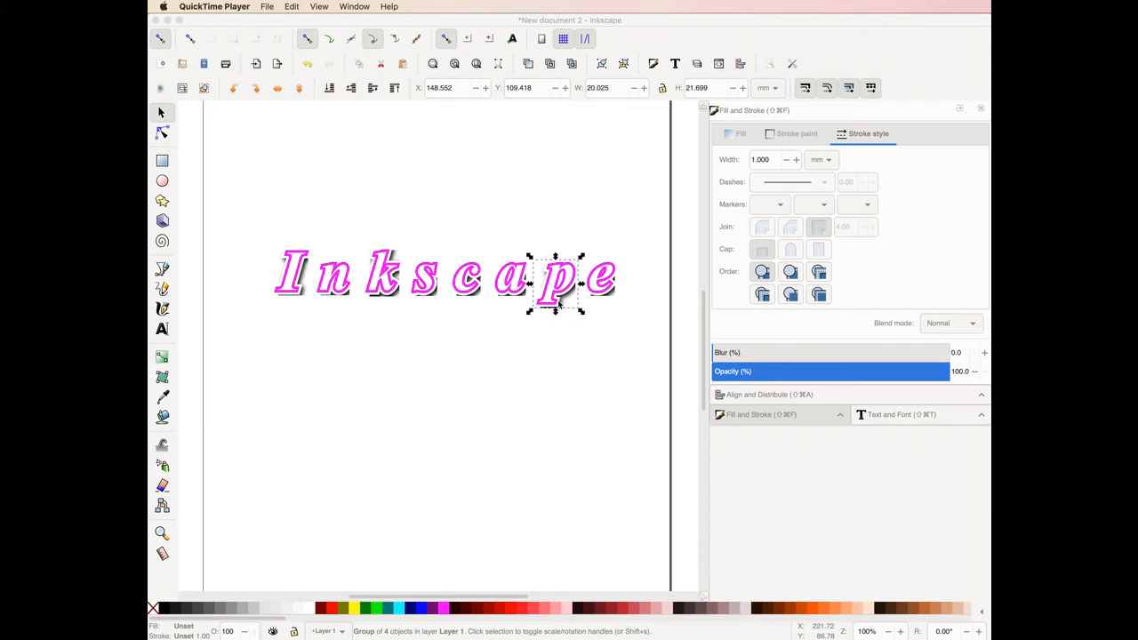
Move the "p" group against the "e" and the "a" group against the "p" so they overlap, raising each to the top.
click(557, 293)
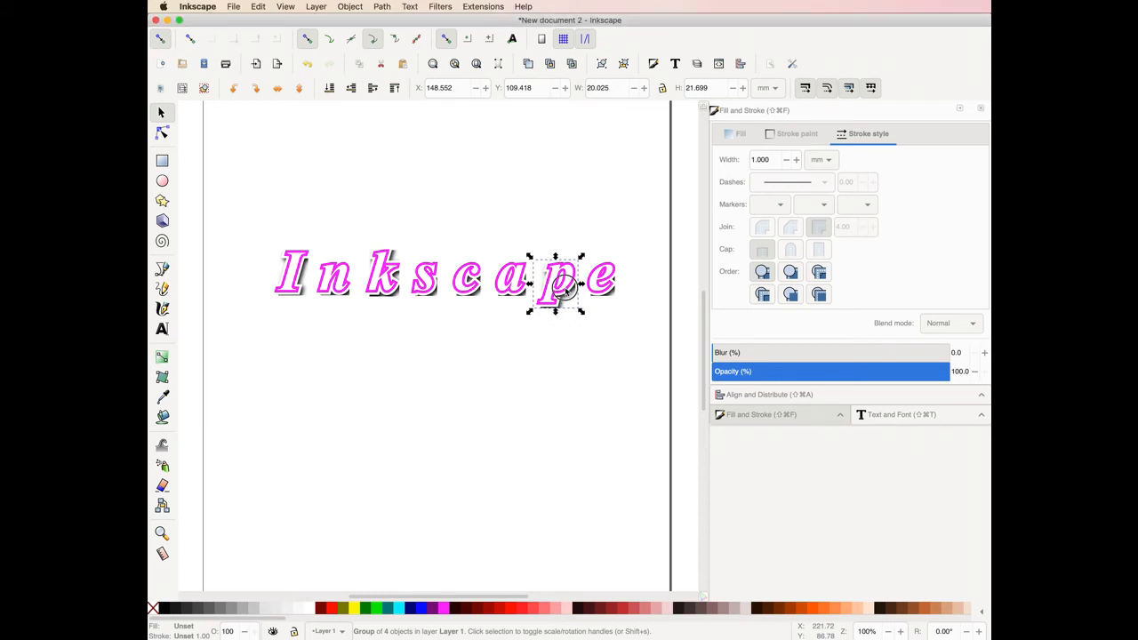
drag(579, 288, 585, 296)
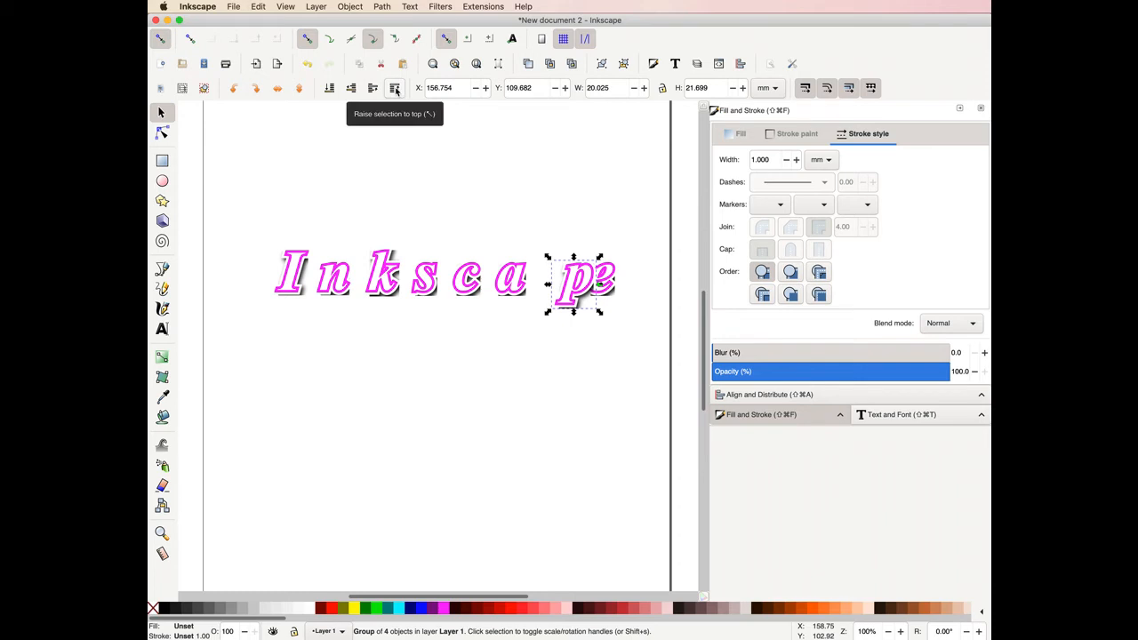
click(395, 88)
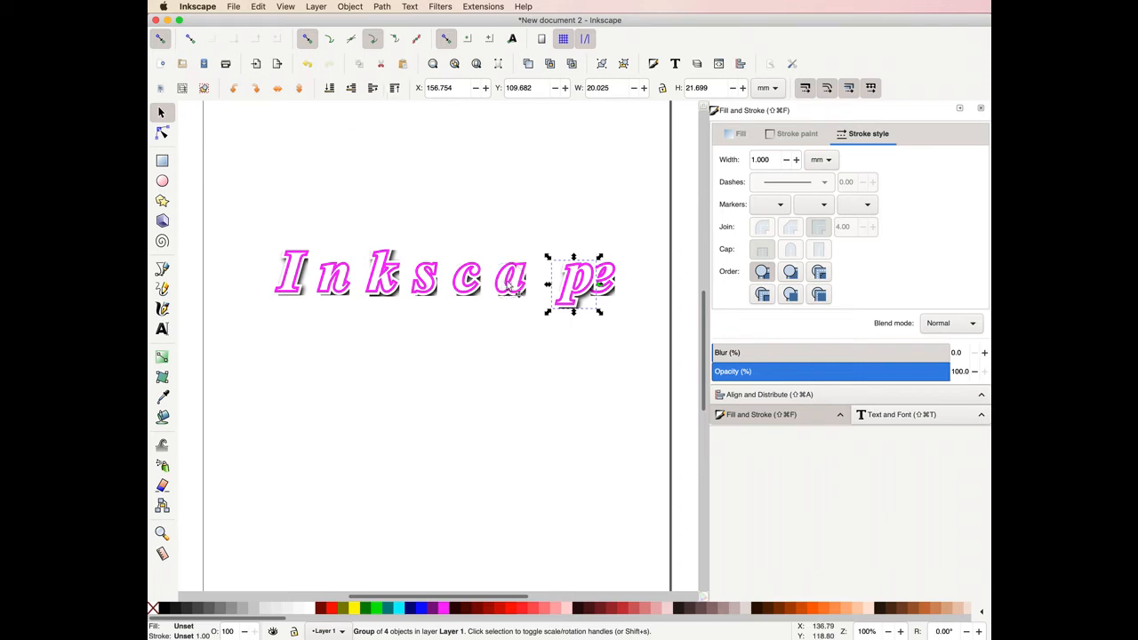
click(511, 284)
click(398, 88)
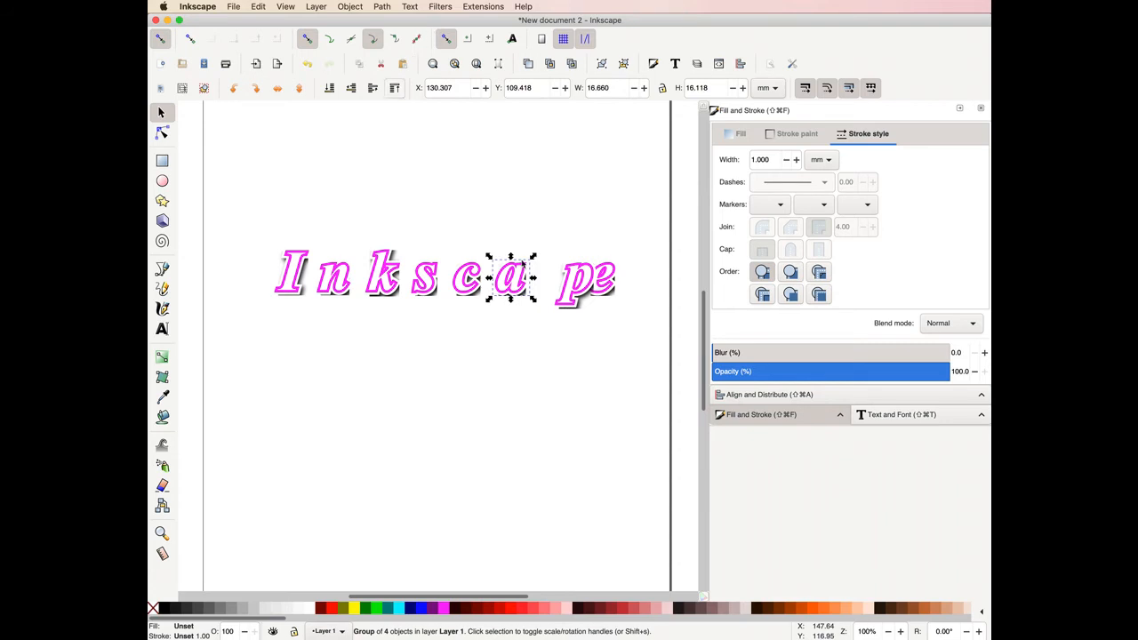
drag(521, 279, 557, 281)
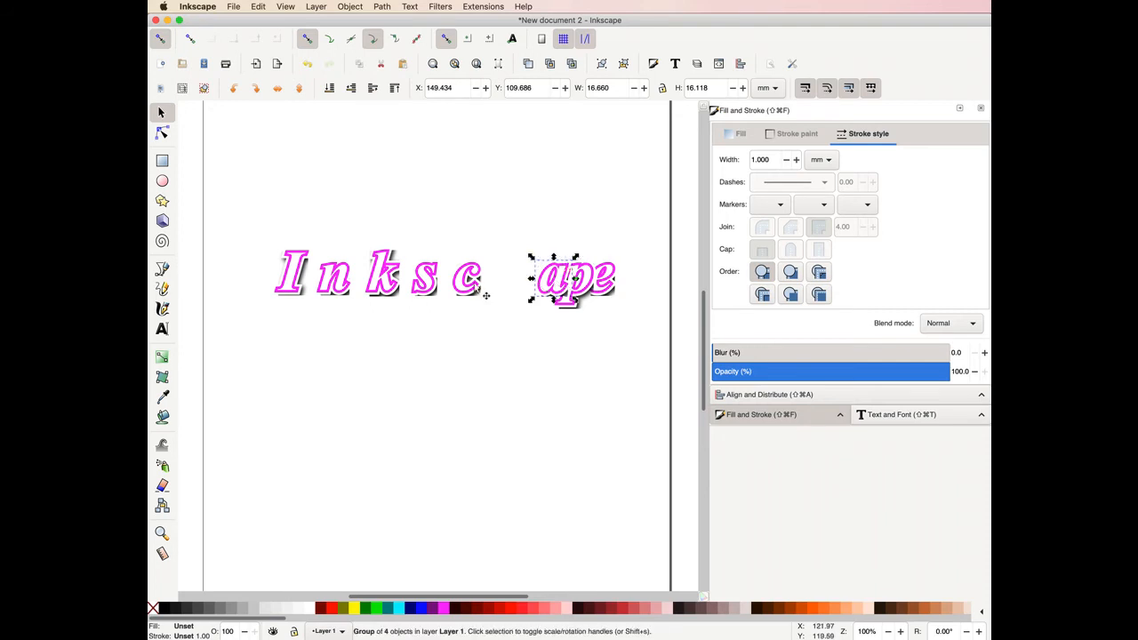
Move the "c", "s" and "k" groups in turn toward the end of the word so each overlaps the letter that follows it.
click(481, 287)
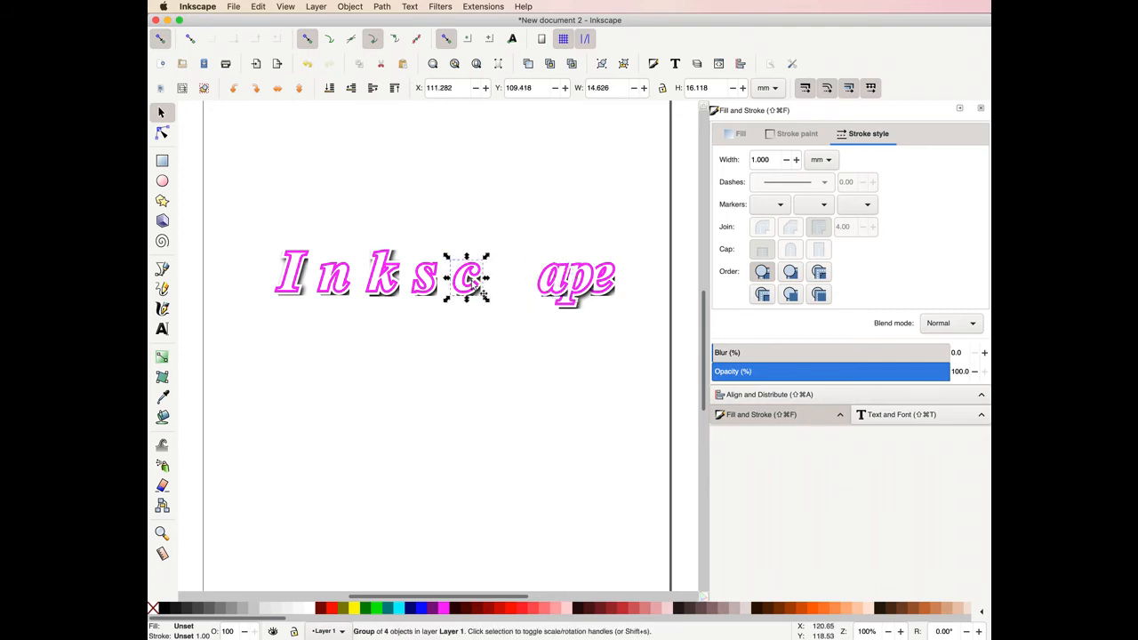
drag(480, 287, 546, 289)
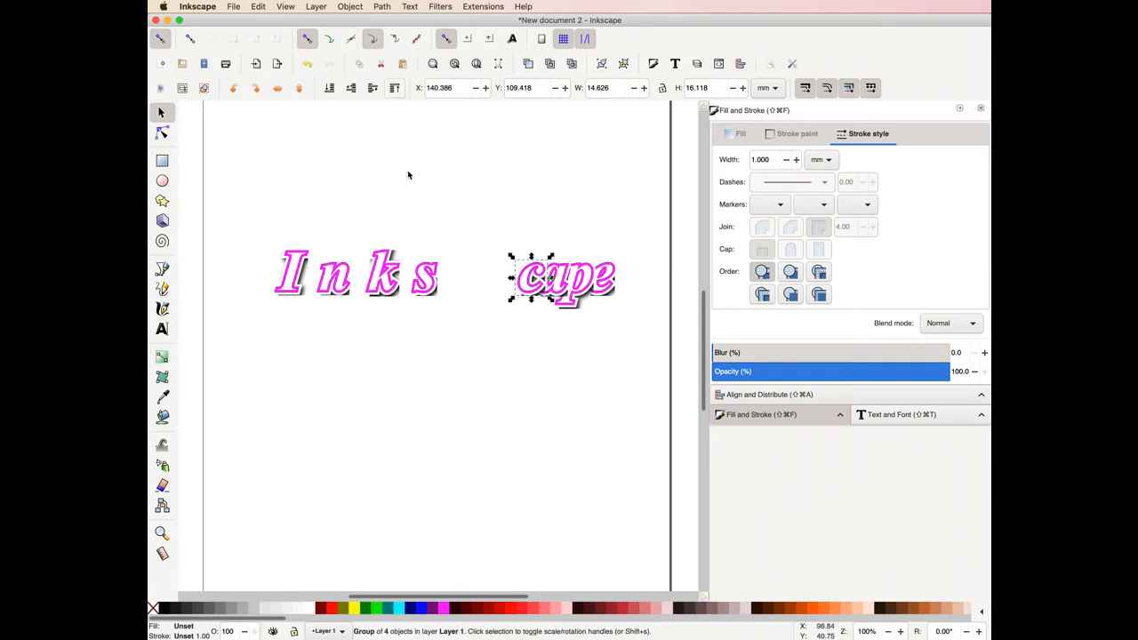
drag(425, 281, 524, 280)
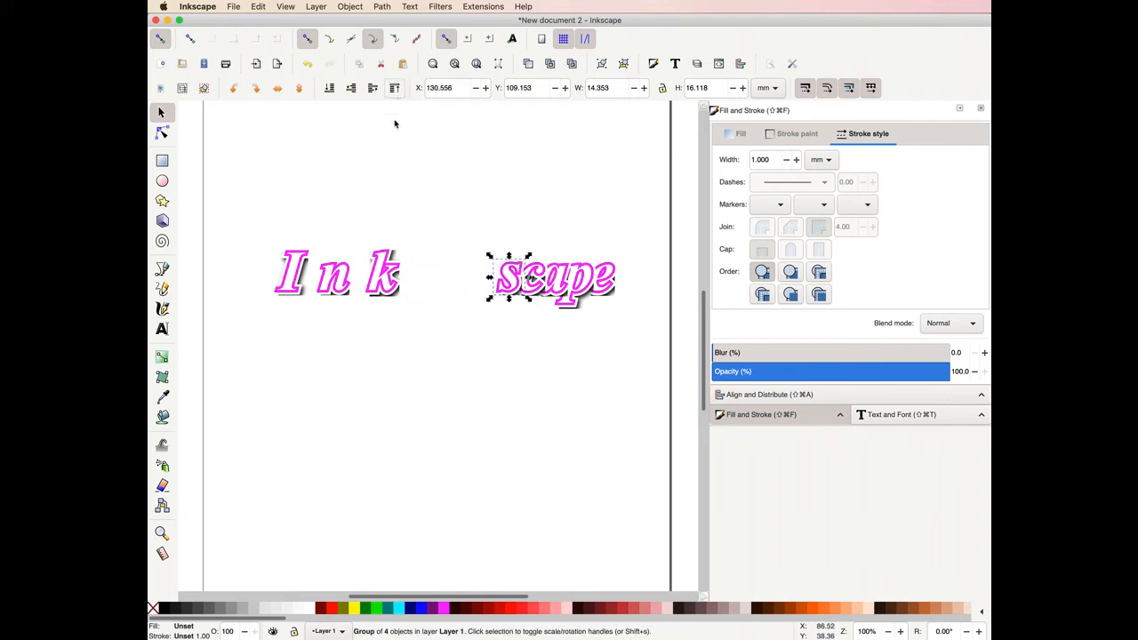
drag(385, 281, 496, 279)
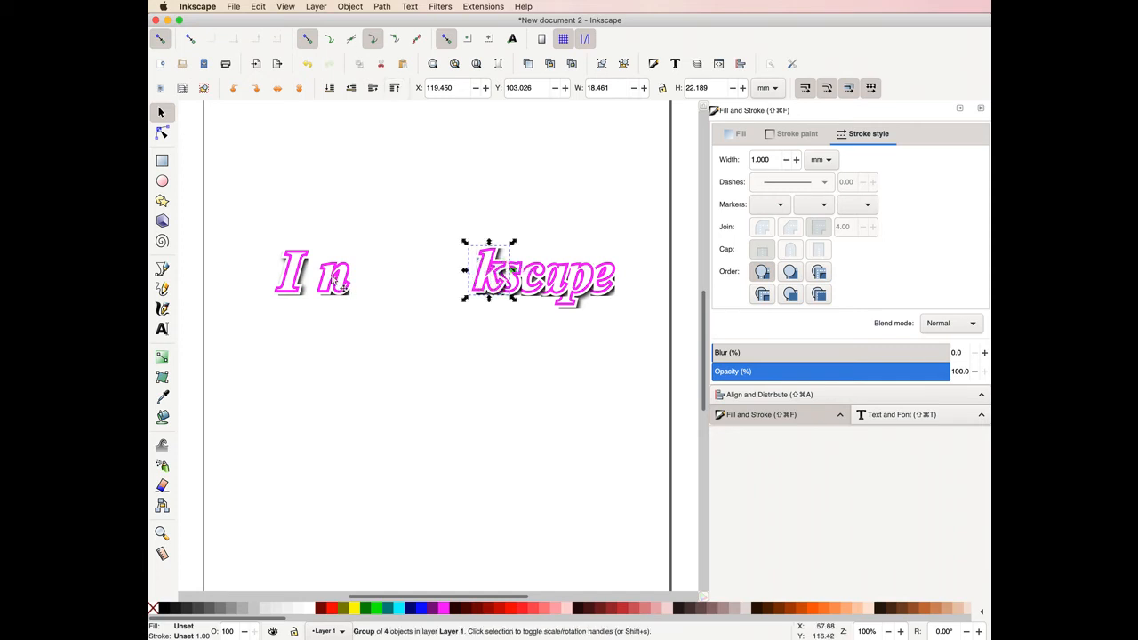
Move the "n" and "I" groups to overlap the letters after them, raise the "I" to the top, and clear the selection.
drag(336, 277, 461, 272)
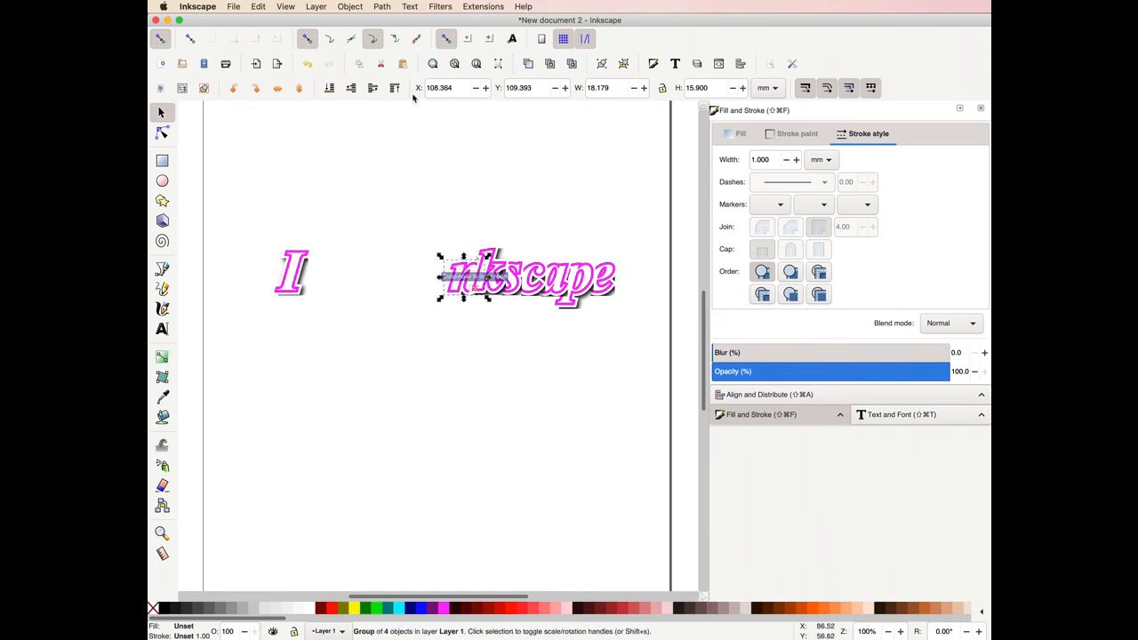
drag(291, 279, 440, 276)
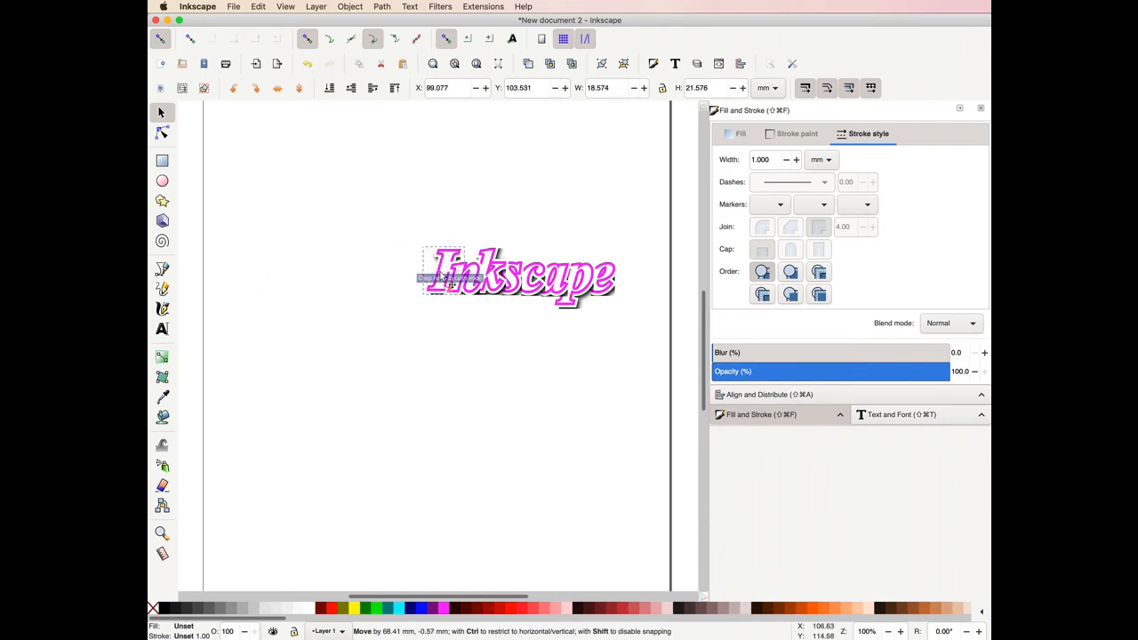
click(393, 88)
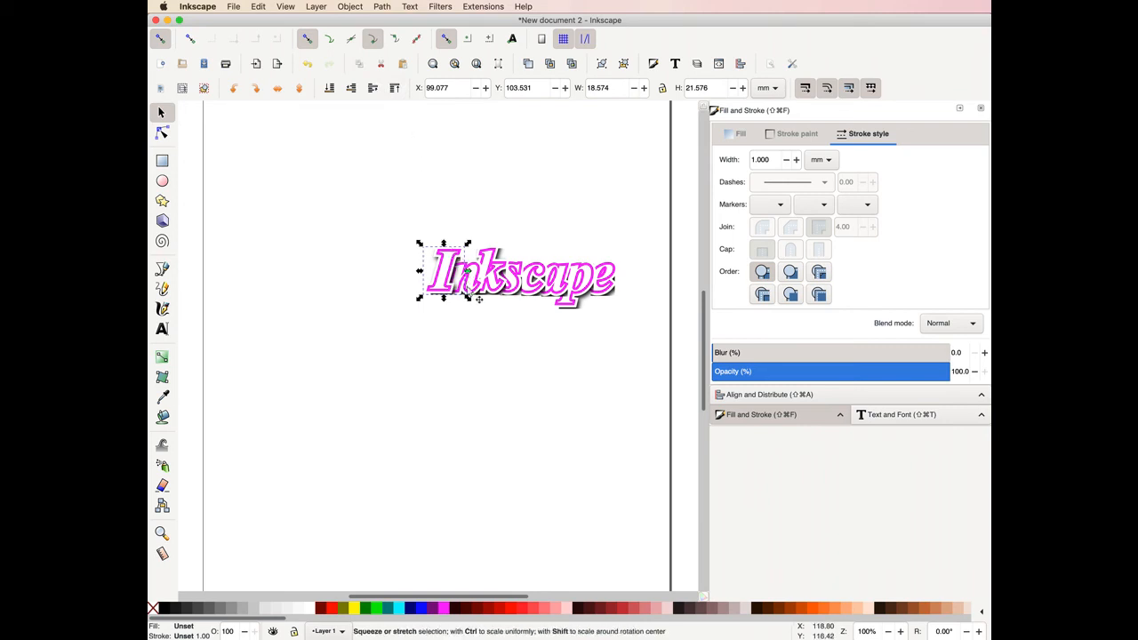
click(477, 303)
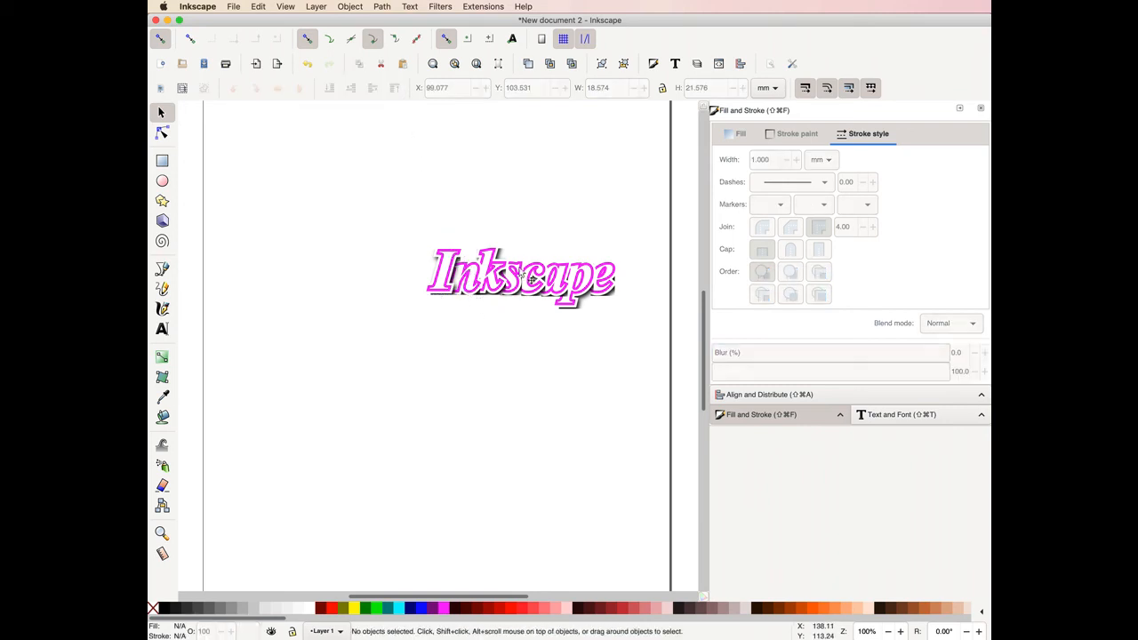
click(467, 282)
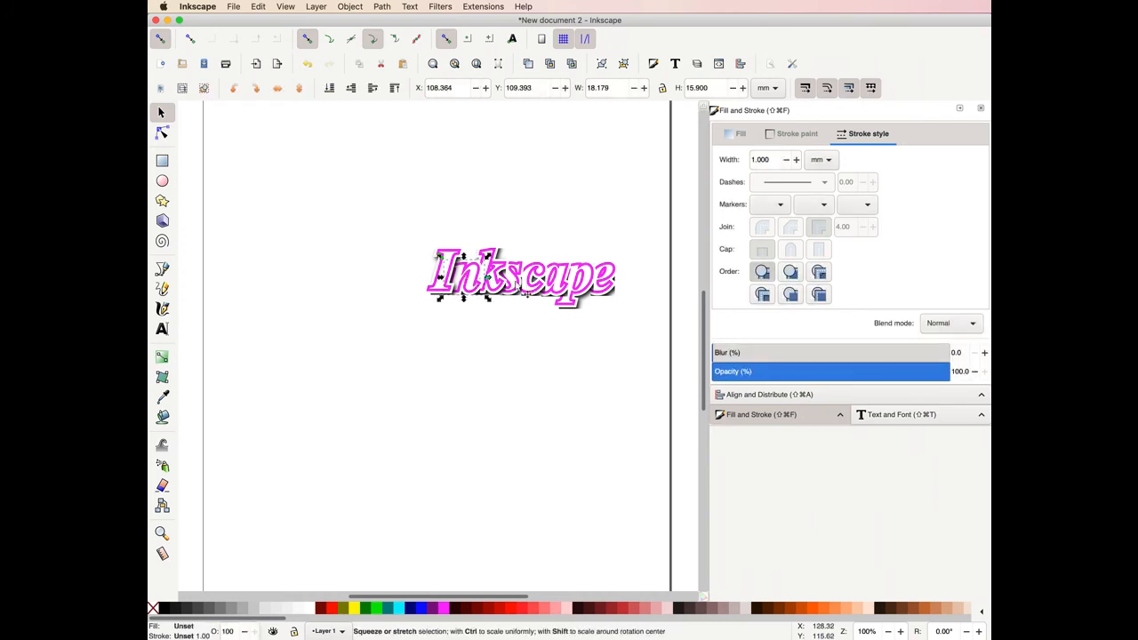
shift+click(511, 280)
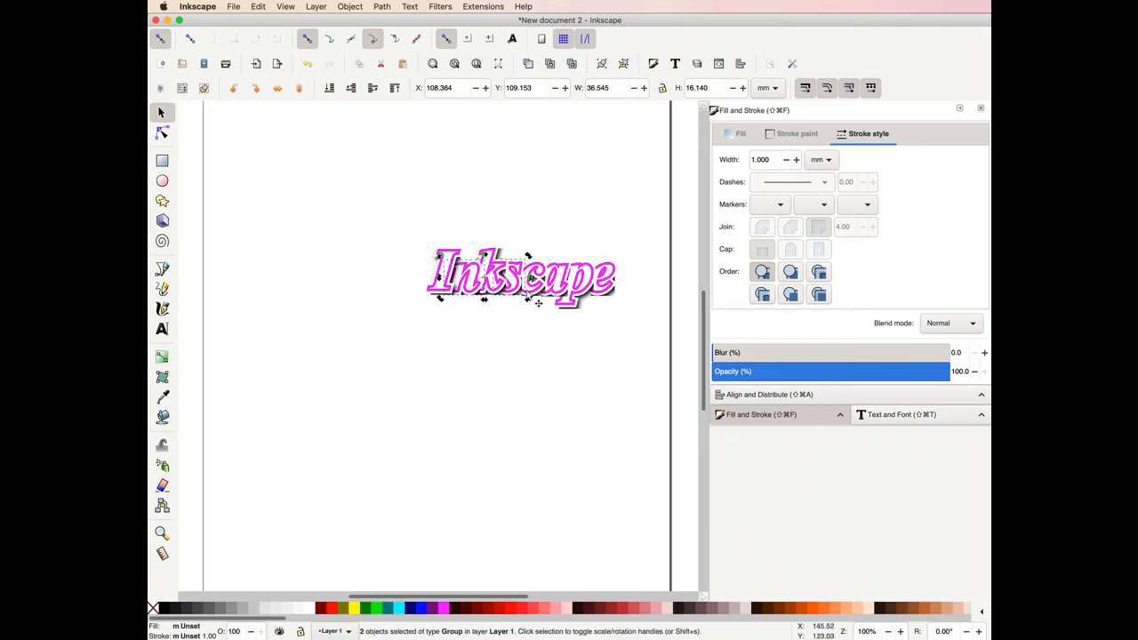
click(557, 279)
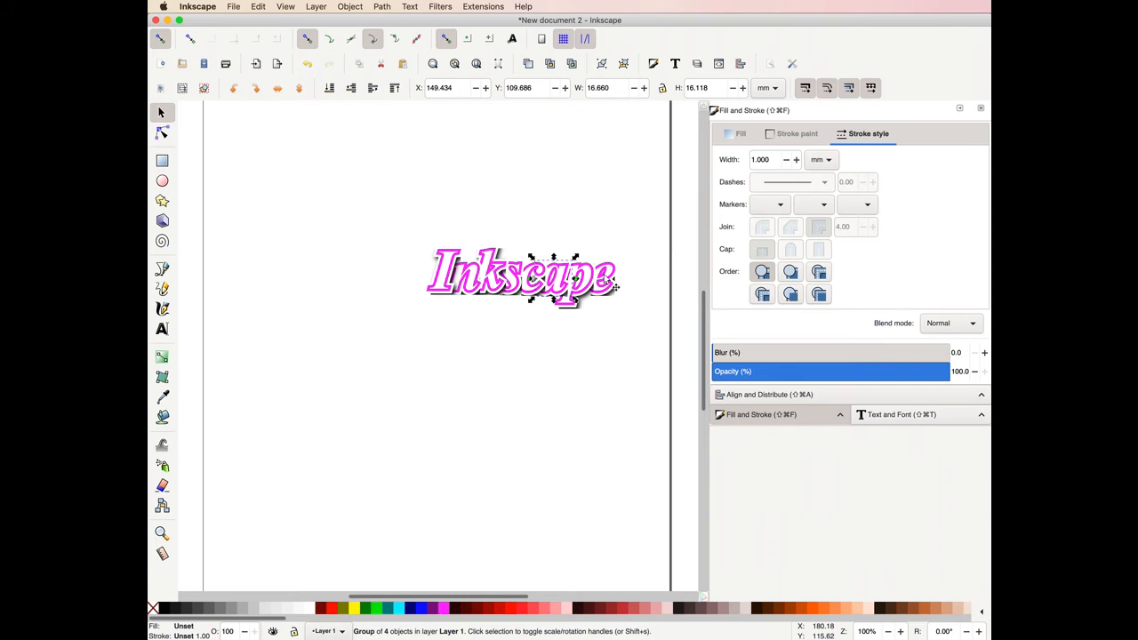
click(608, 280)
Select the "n", "s", "a" and "e" groups together and move them below the other letters, to about X 104 mm, Y 116 mm.
click(467, 281)
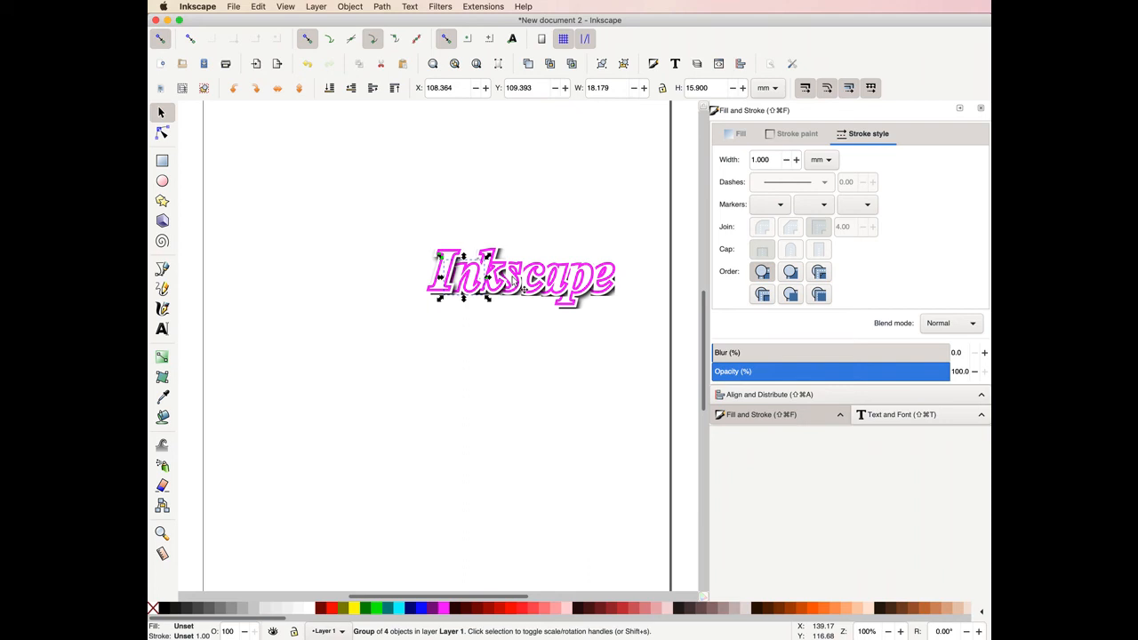
key(alt)
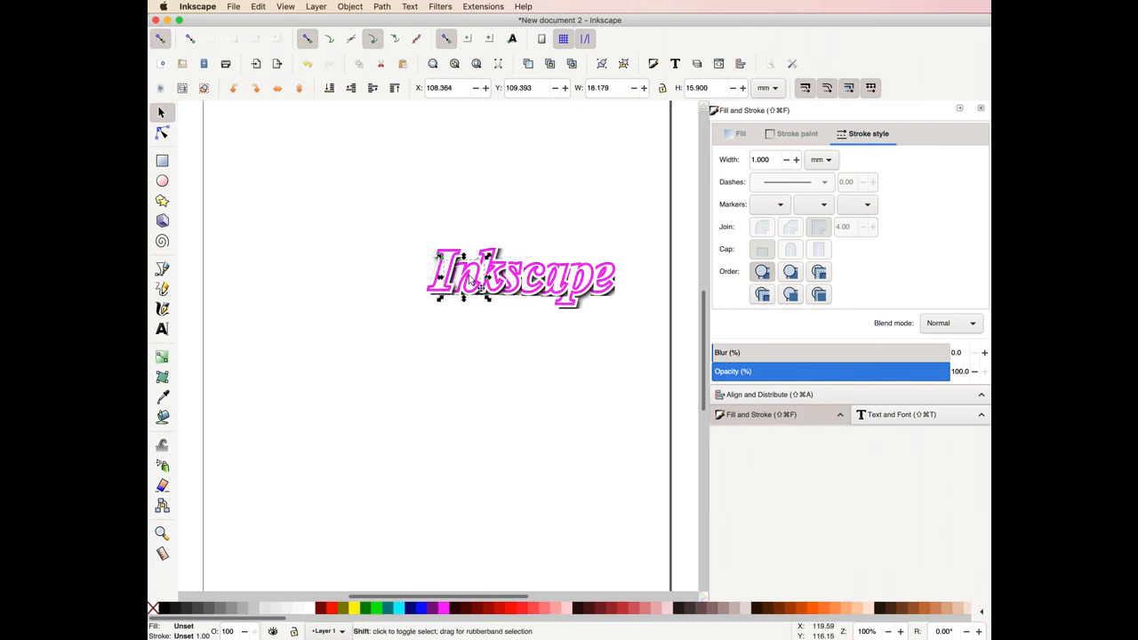
shift+click(513, 284)
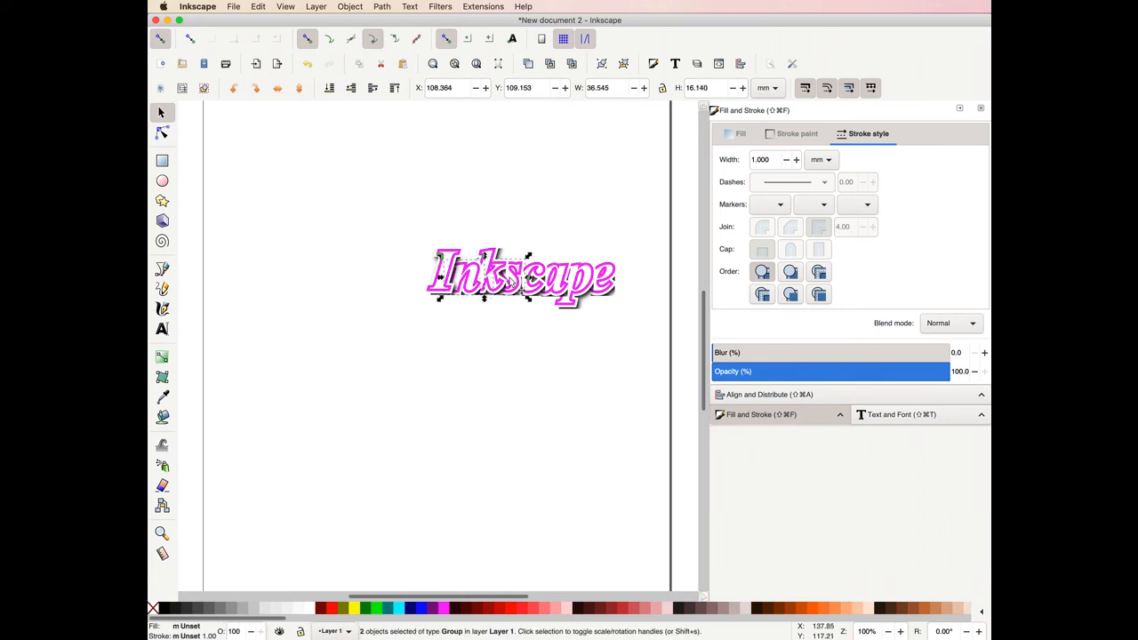
shift+click(593, 282)
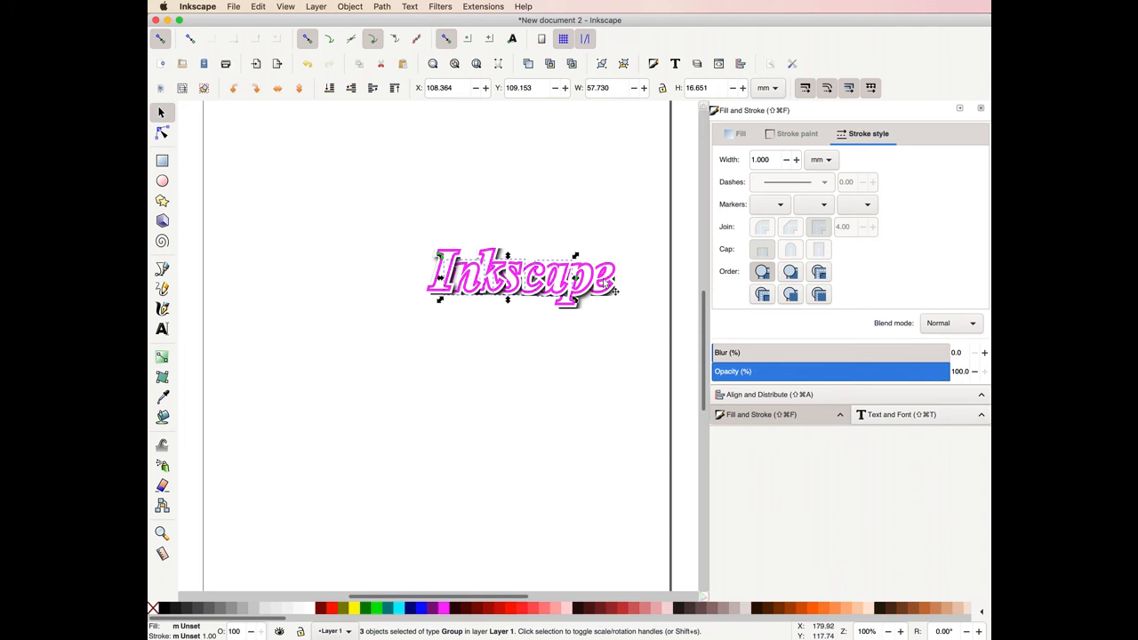
shift+click(610, 286)
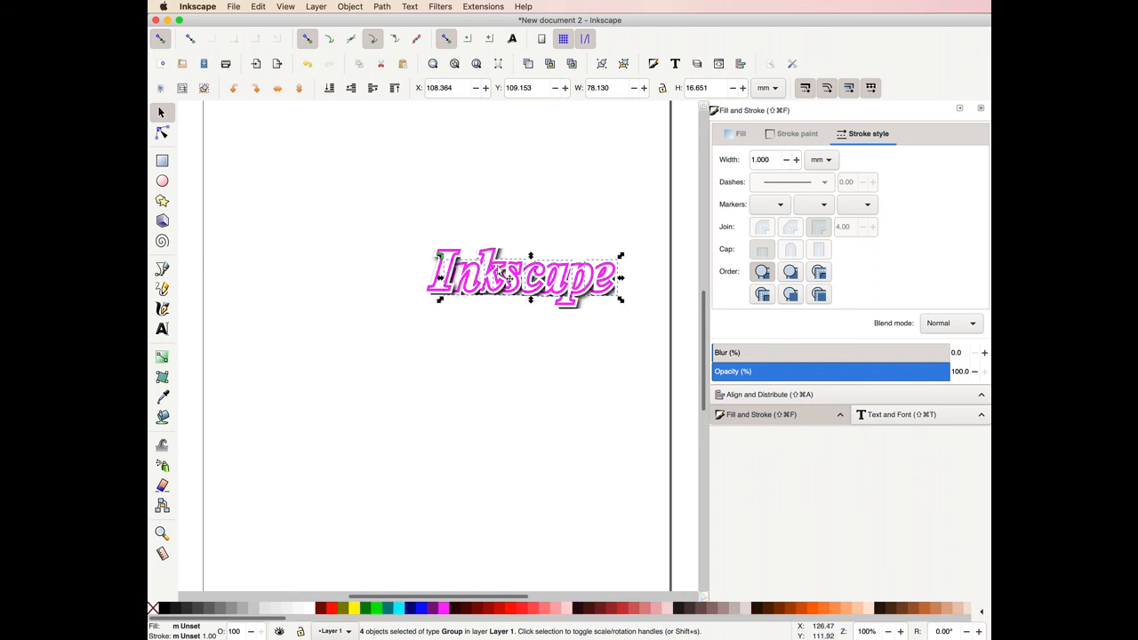
drag(610, 283, 592, 299)
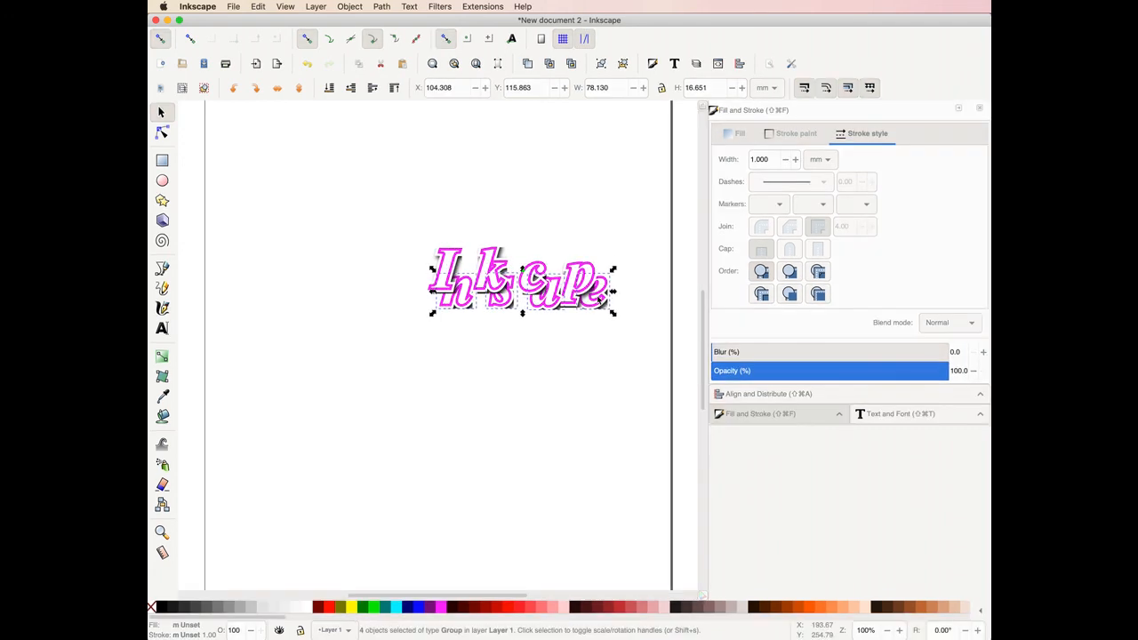
Move the selected alternate letters back up beside their neighbours, to about X 110 mm, Y 111 mm, and clear the selection.
scroll(603, 296, down, 1)
click(602, 293)
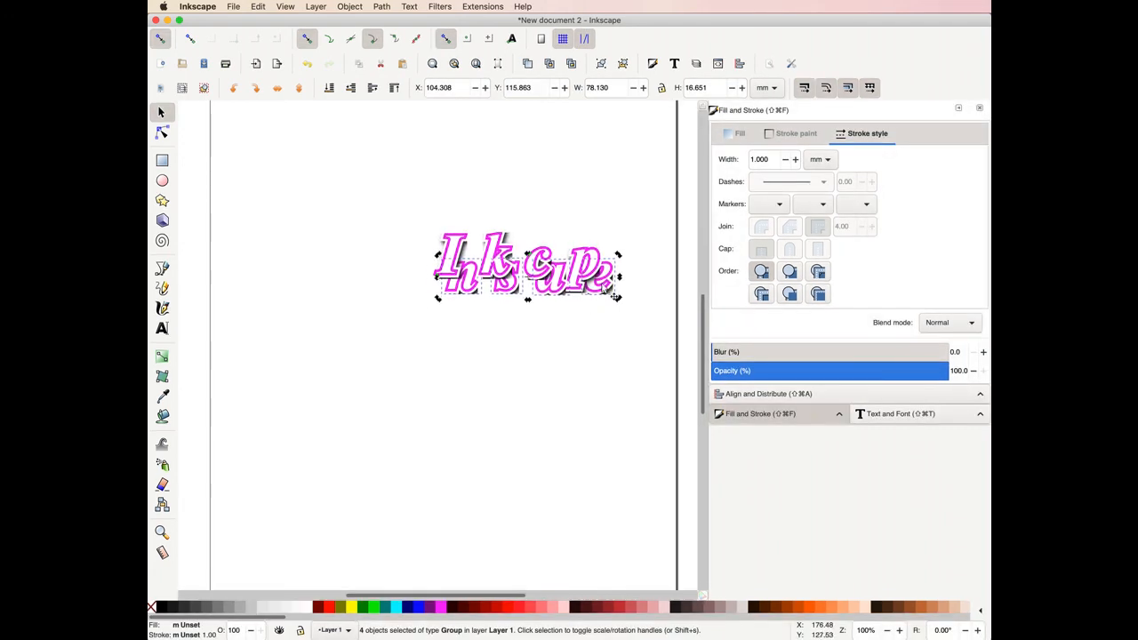
drag(603, 290, 624, 278)
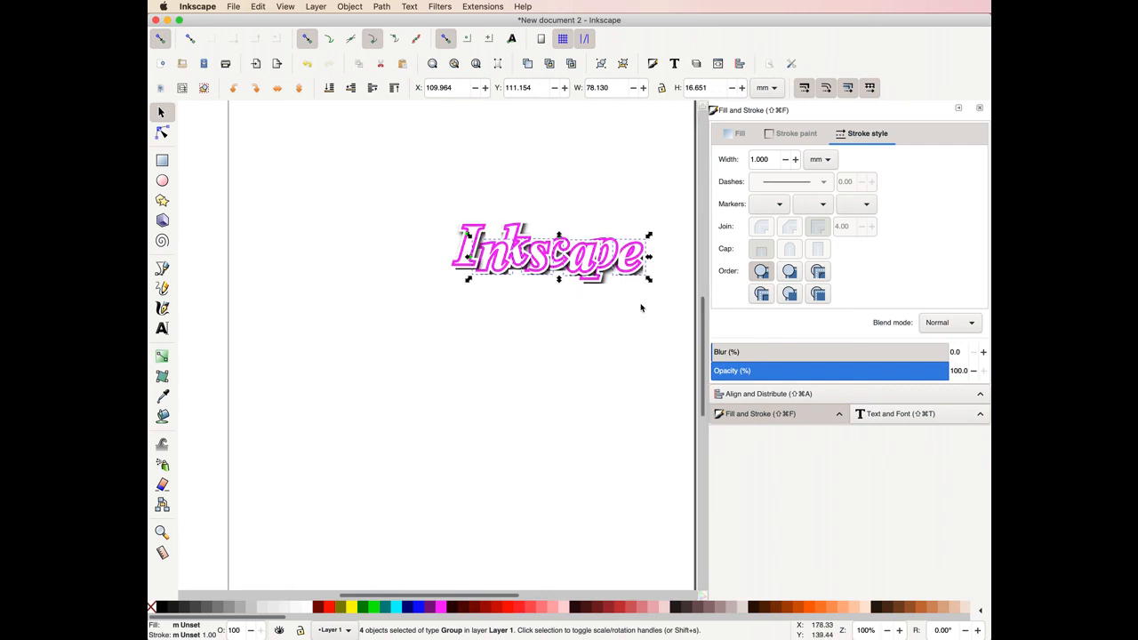
click(654, 311)
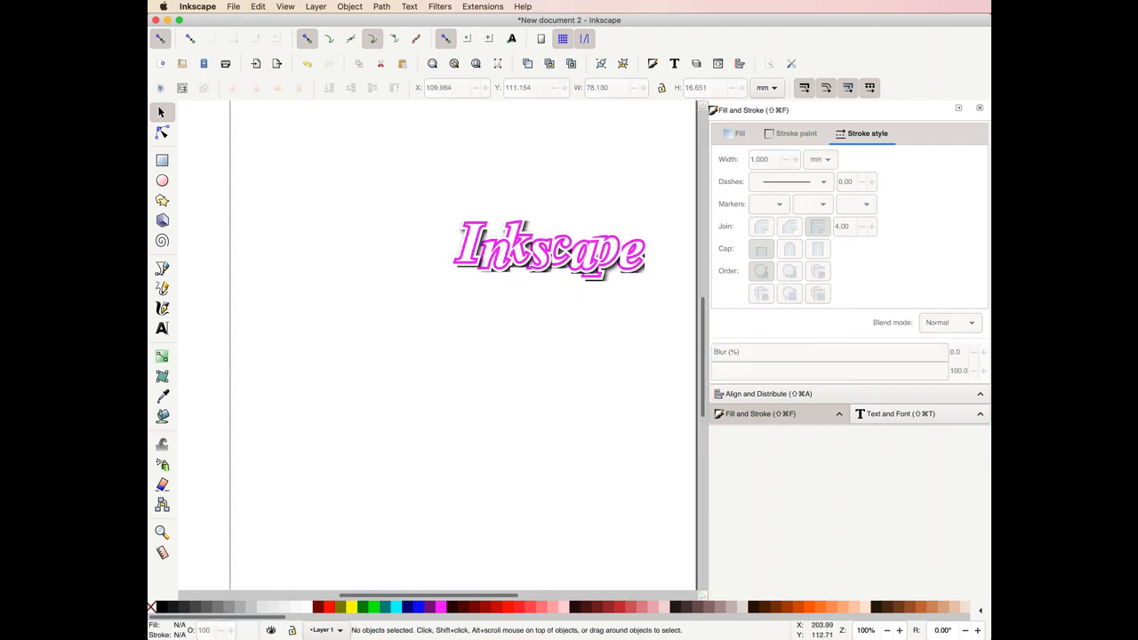